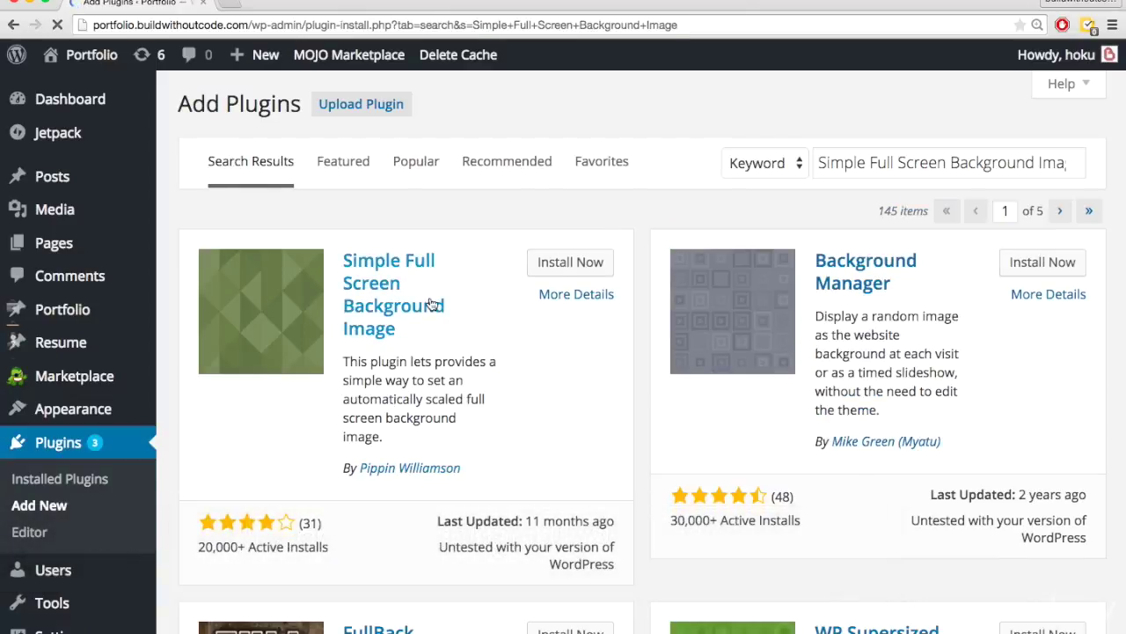
# Step: Install and activate the Simple Full Screen Background Image plugin
pyautogui.click(570, 262)
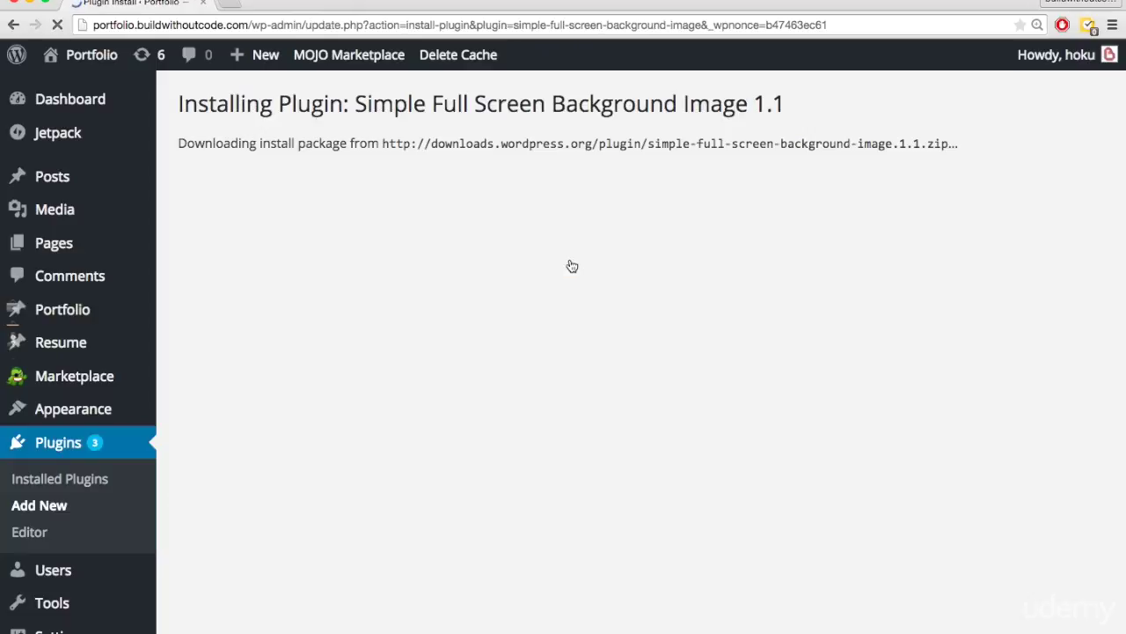
pyautogui.click(233, 278)
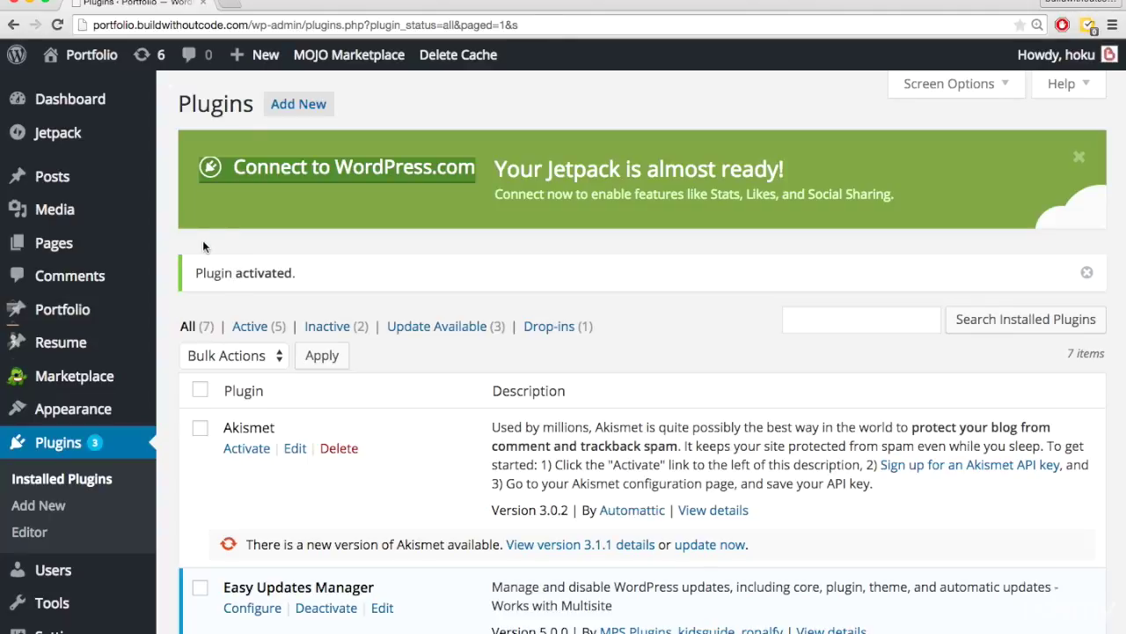
# Step: Open the live portfolio site in a new browser tab and examine its background at slightly different page zooms
pyautogui.moveTo(92, 55)
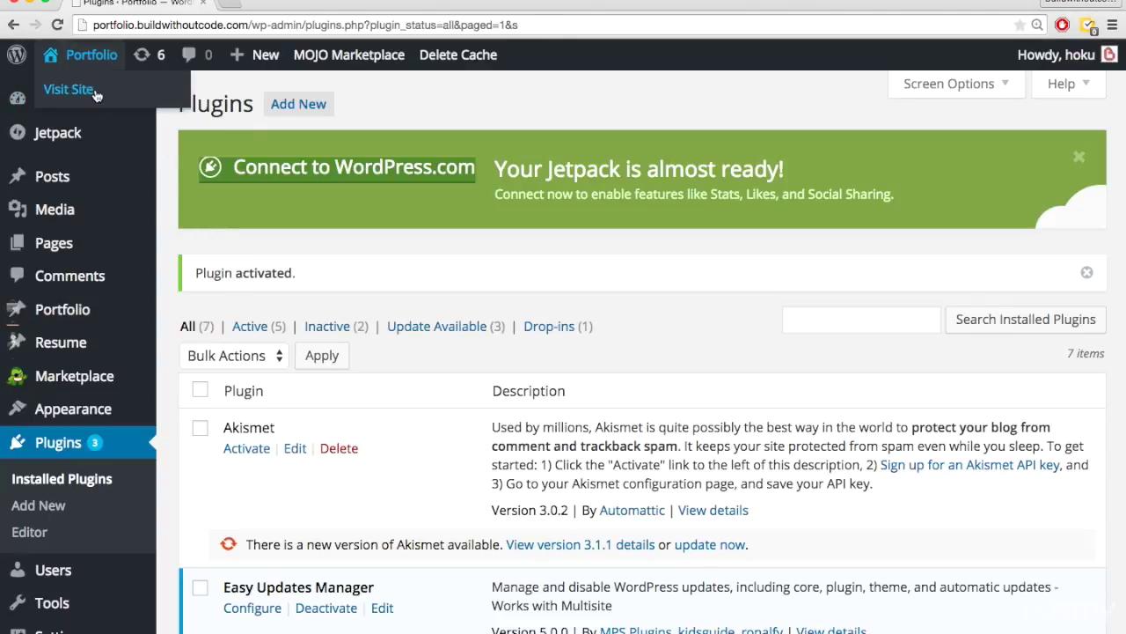
pyautogui.keyDown('super'); pyautogui.click(96, 94); pyautogui.keyUp('super')
pyautogui.hotkey('ctrl', 'Tab')
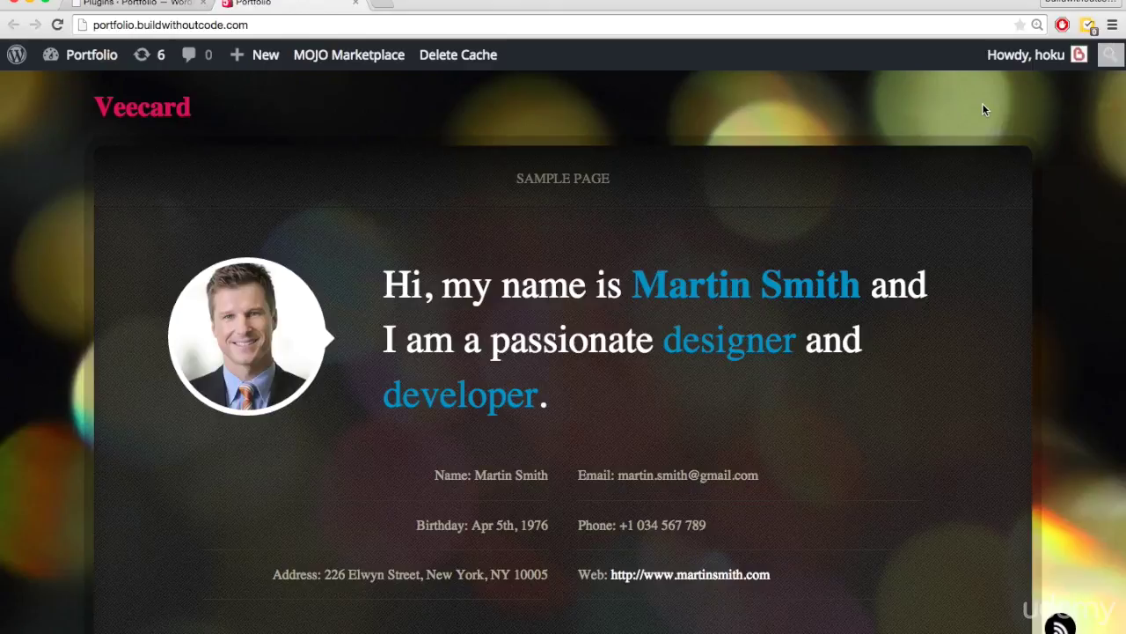
pyautogui.press('super+minus')
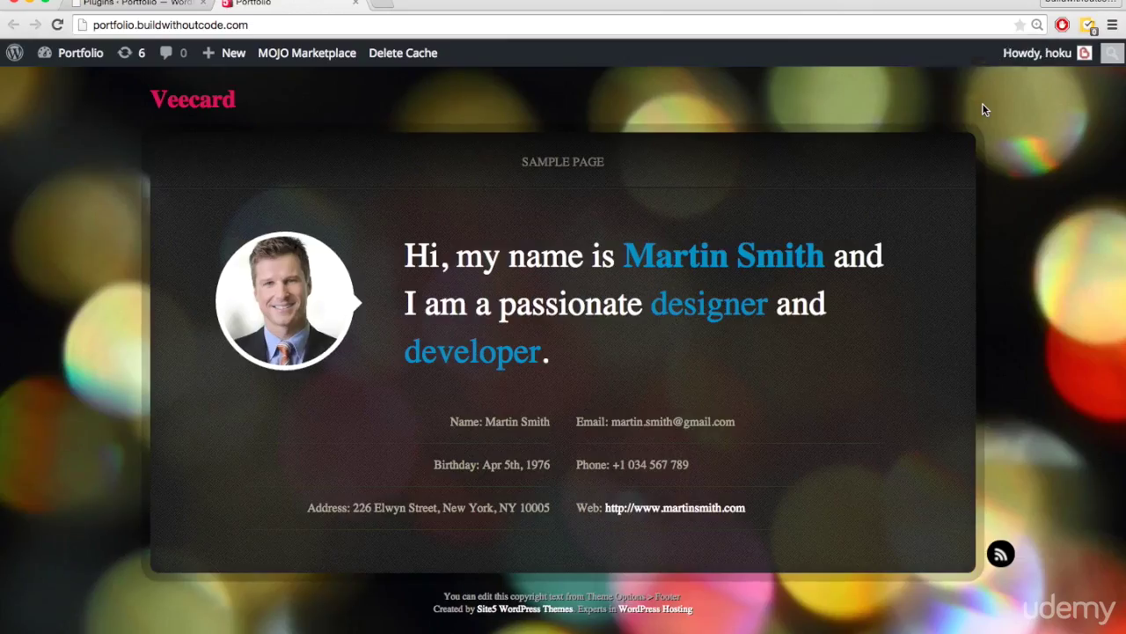
pyautogui.press('super+minus')
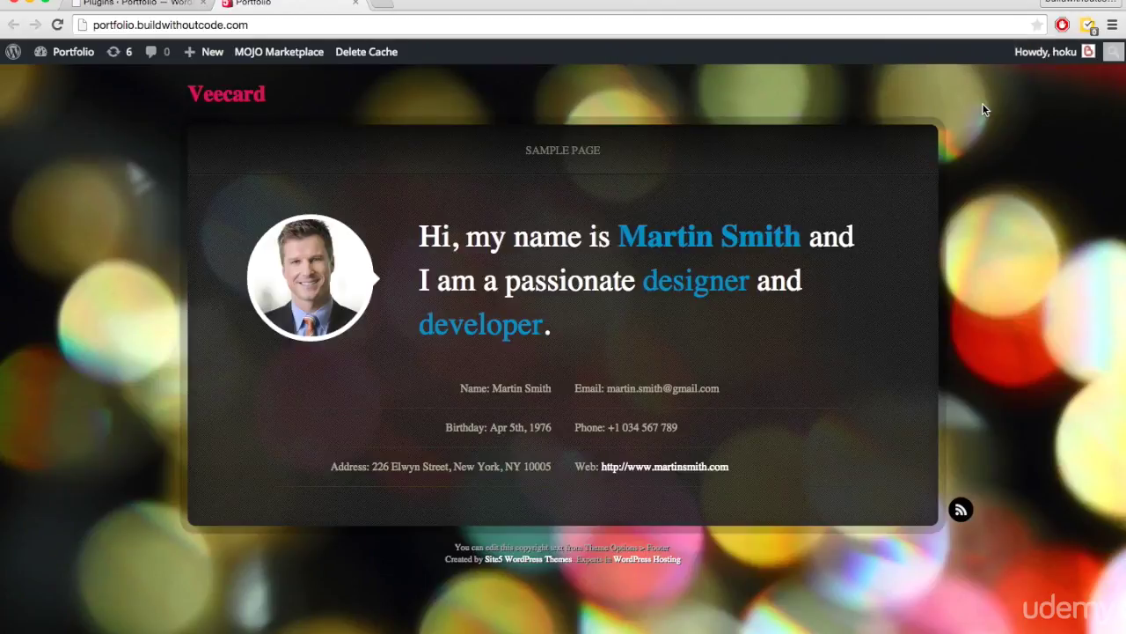
pyautogui.press('super+plus')
pyautogui.press('super+plus')
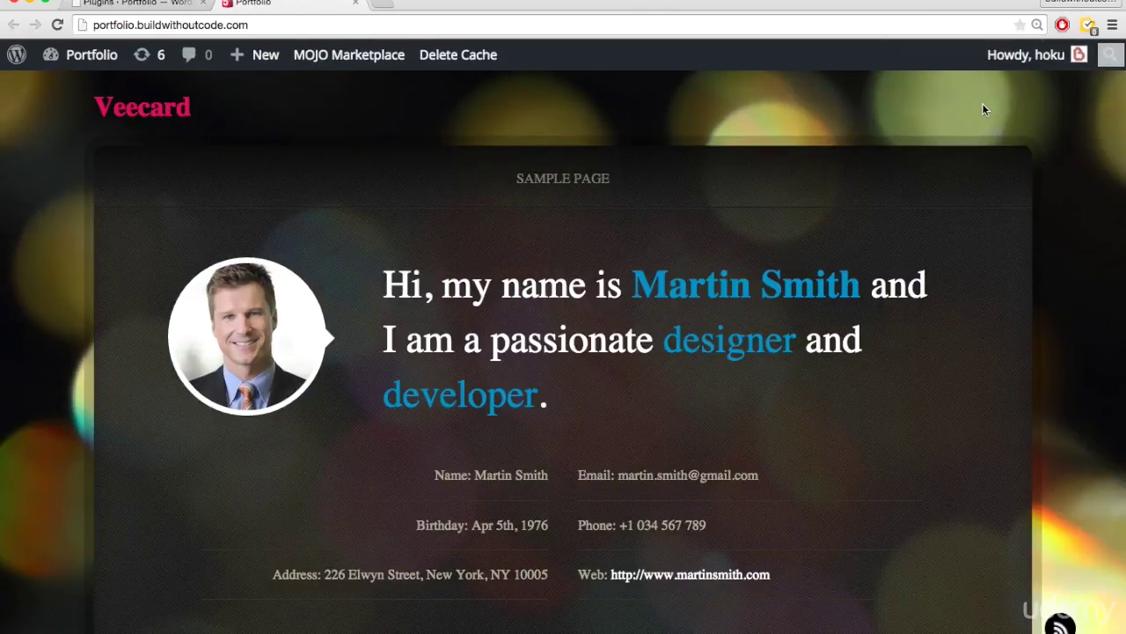
pyautogui.scroll(-1, 985, 110)
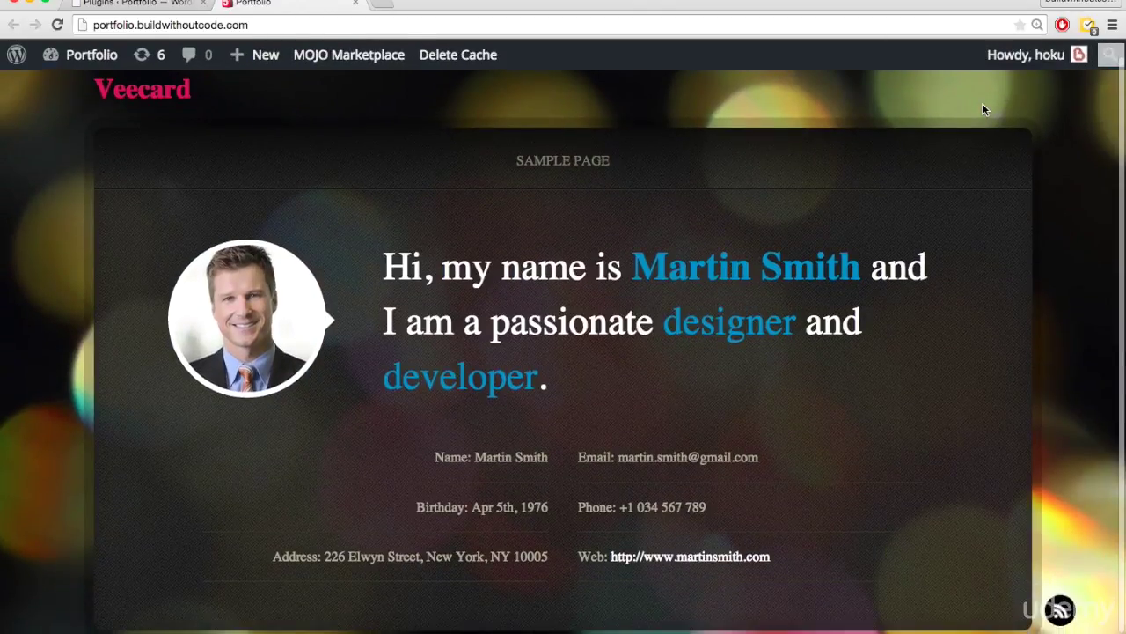
pyautogui.scroll(1, 985, 110)
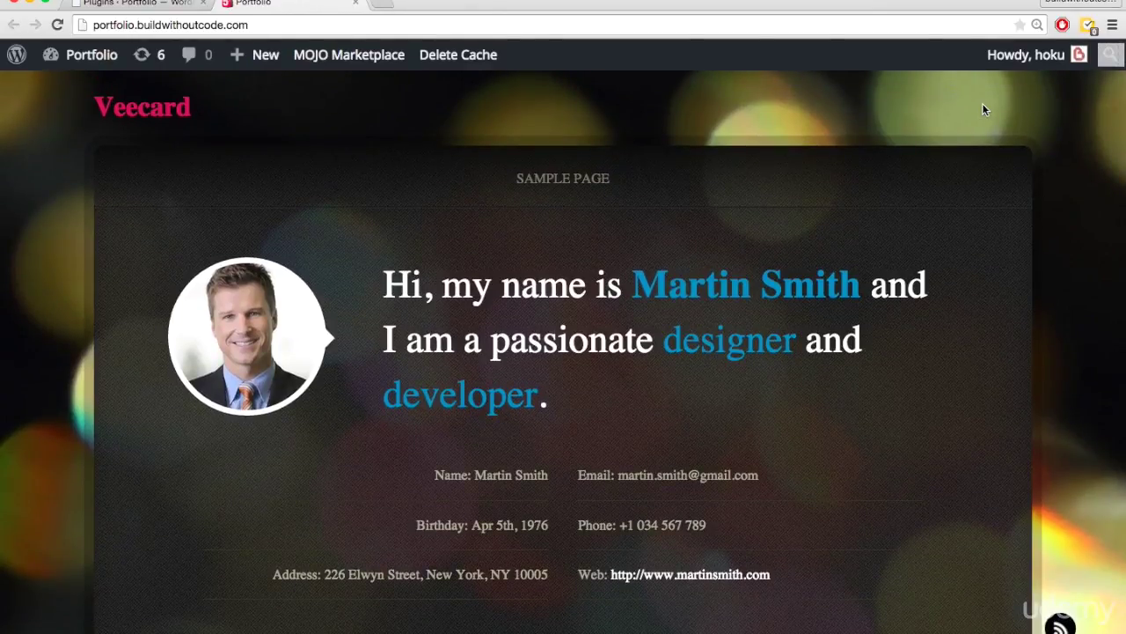
# Step: Zoom the live page out to 50% and back to 100% to examine how the default background image fills the window
pyautogui.press('super+minus')
pyautogui.press('super+minus')
pyautogui.press('super+minus')
pyautogui.press('super+minus')
pyautogui.press('super+minus')
pyautogui.press('super+minus')
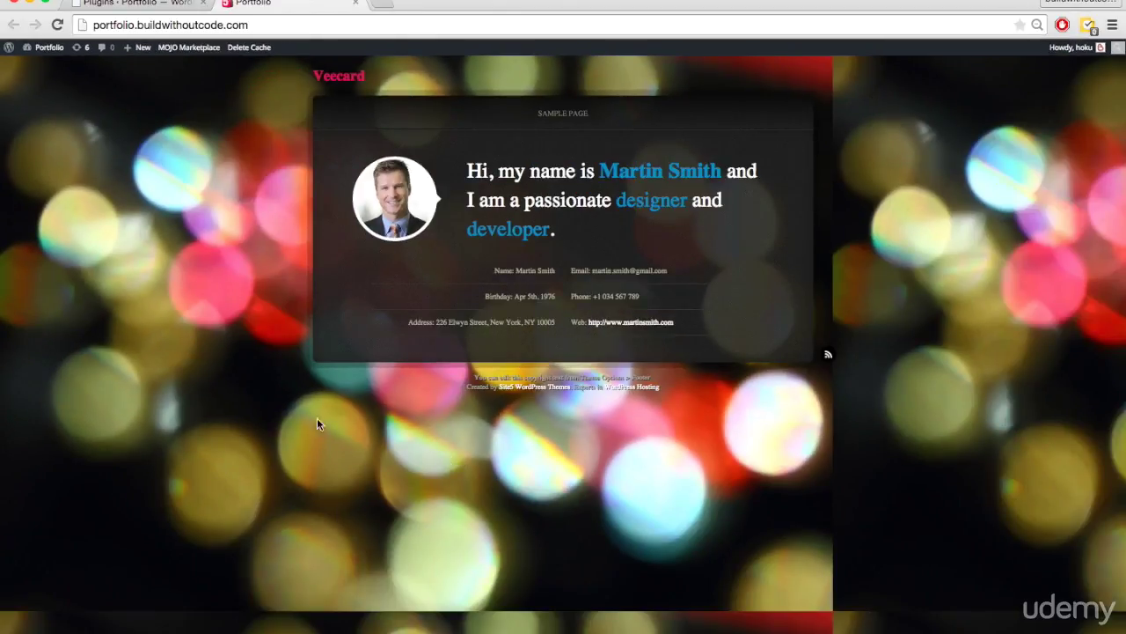
pyautogui.press('super+minus')
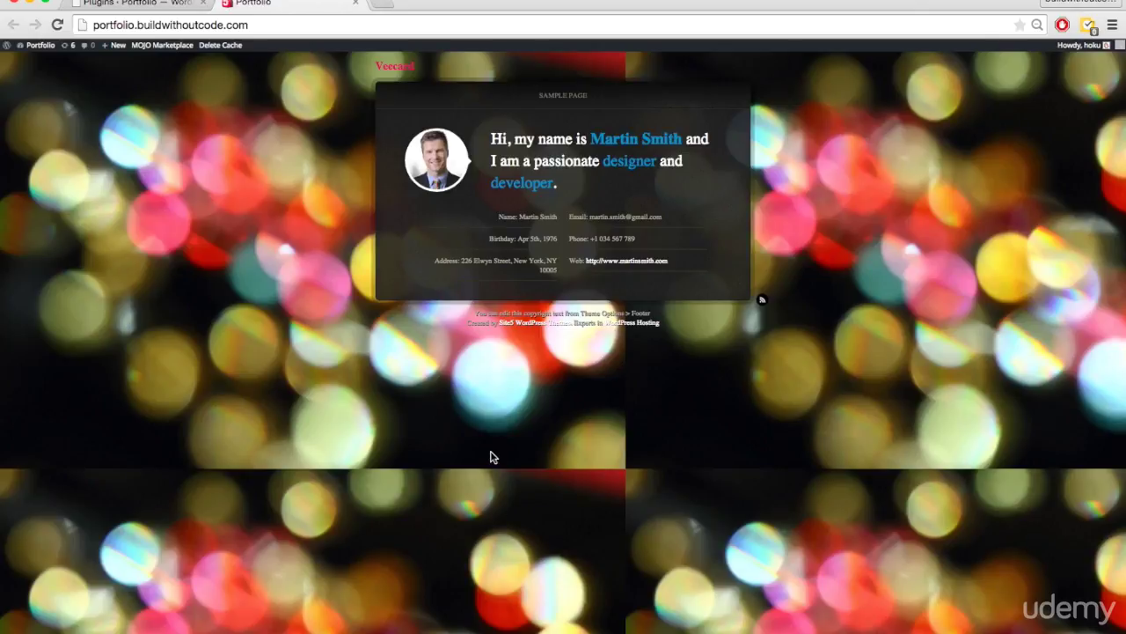
pyautogui.press('super+equal')
pyautogui.press('super+equal')
pyautogui.press('super+equal')
pyautogui.press('super+equal')
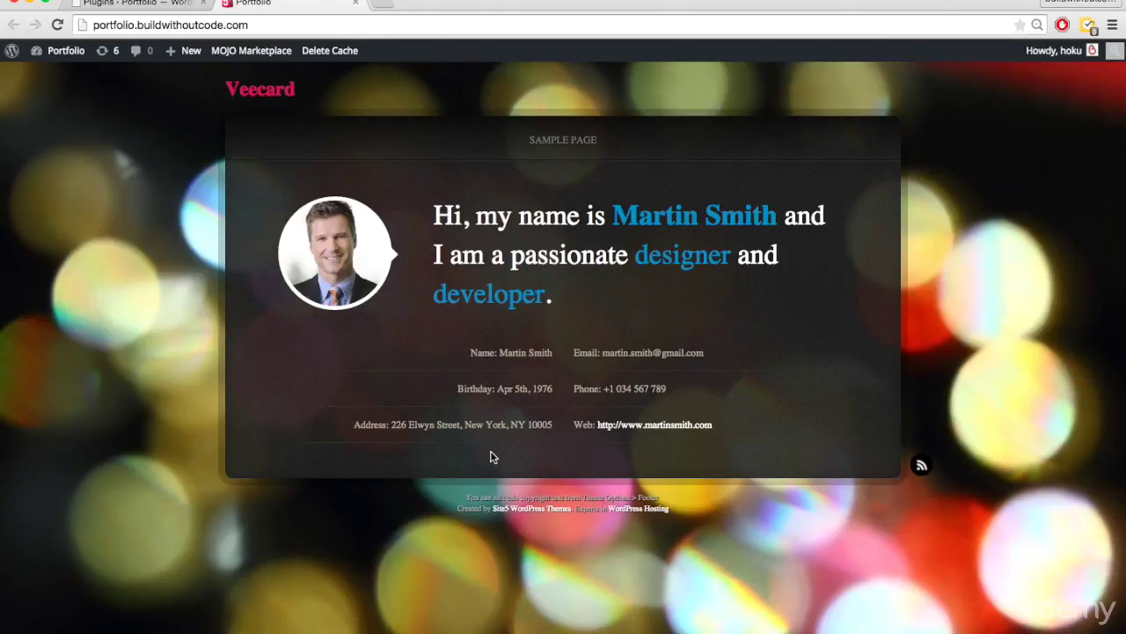
pyautogui.press('super+minus')
pyautogui.press('super+minus')
pyautogui.press('super+equal')
pyautogui.press('super+equal')
pyautogui.press('super+minus')
pyautogui.press('super+minus')
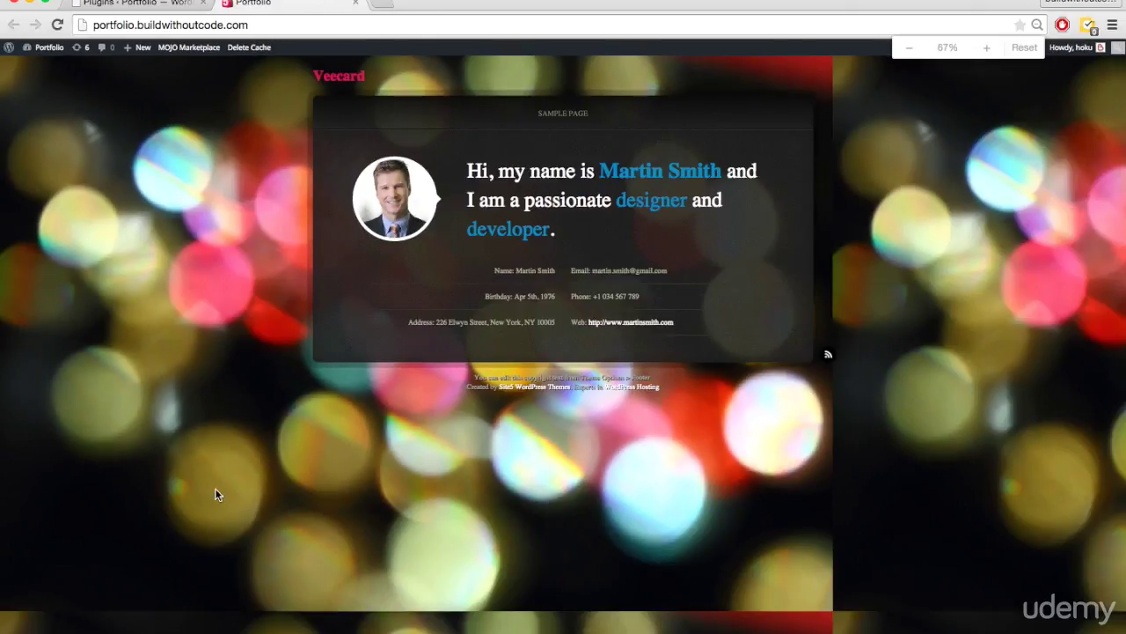
pyautogui.press('super+minus')
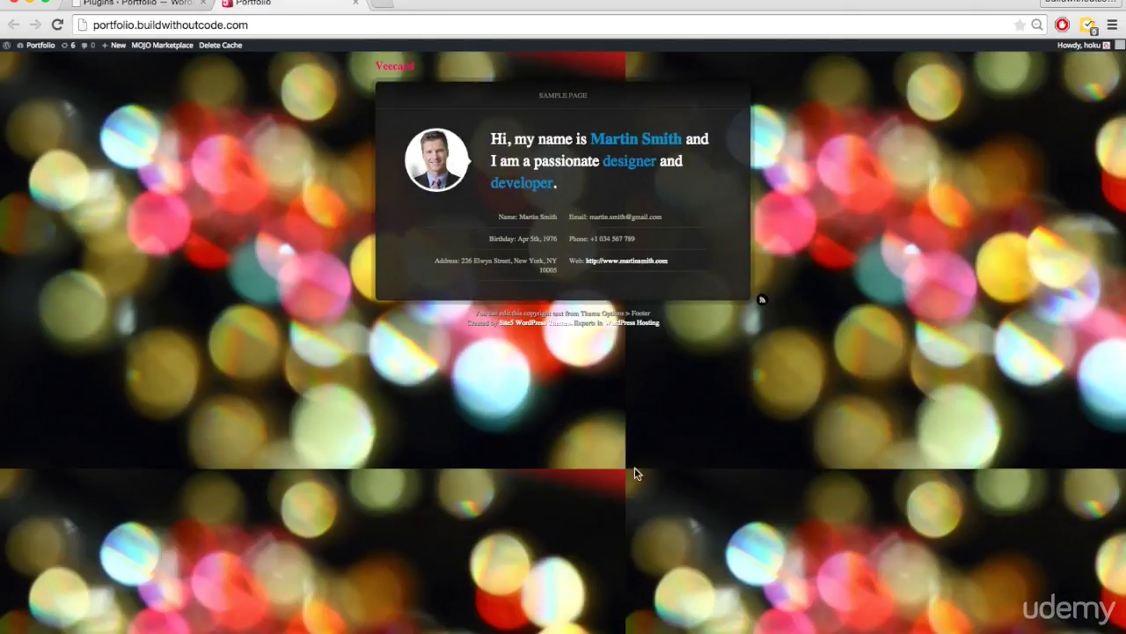
pyautogui.press('super+equal')
pyautogui.press('super+equal')
pyautogui.press('super+equal')
pyautogui.press('super+equal')
pyautogui.press('super+equal')
pyautogui.press('super+equal')
pyautogui.press('super+equal')
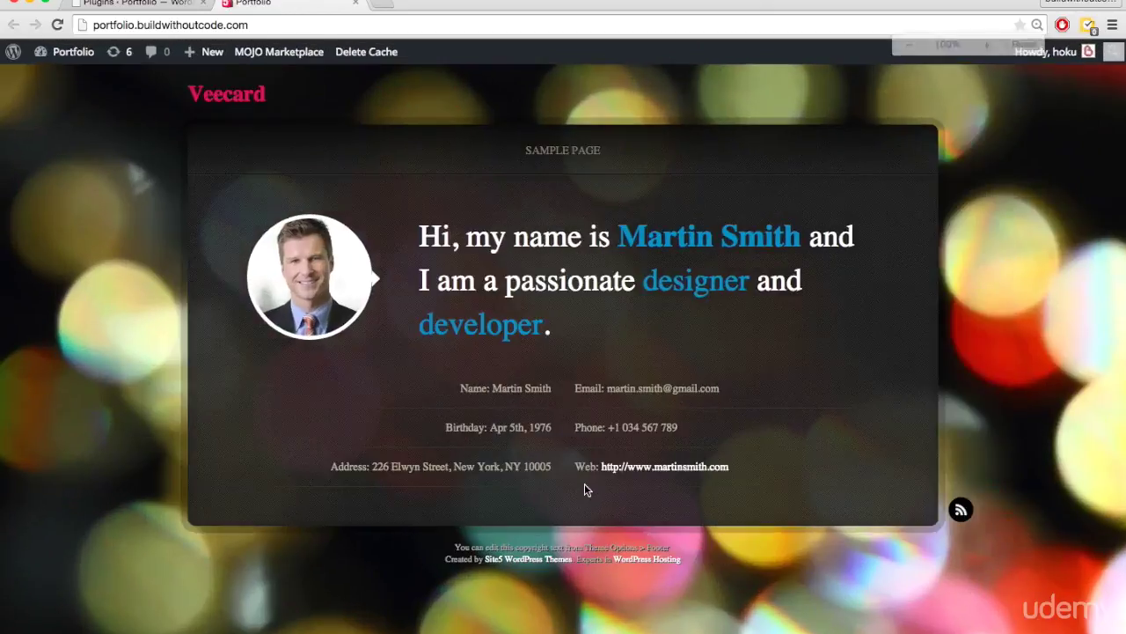
# Step: Return to the WordPress admin tab and open the Fullscreen BG Image settings page
pyautogui.hotkey('ctrl', 'shift', 'Tab')
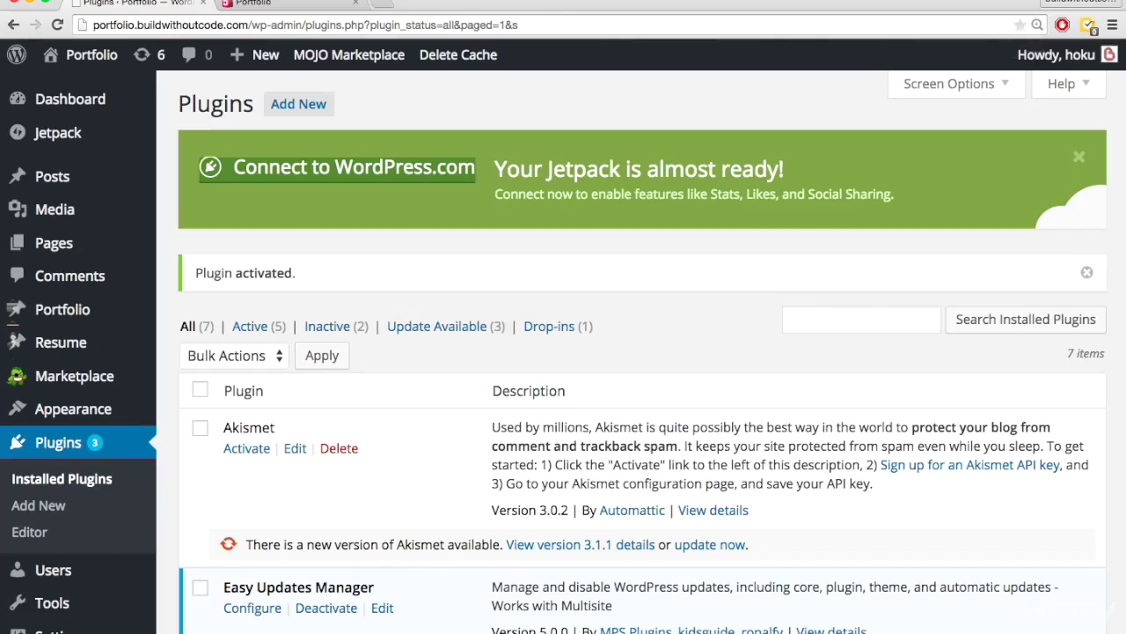
pyautogui.moveTo(154, 313)
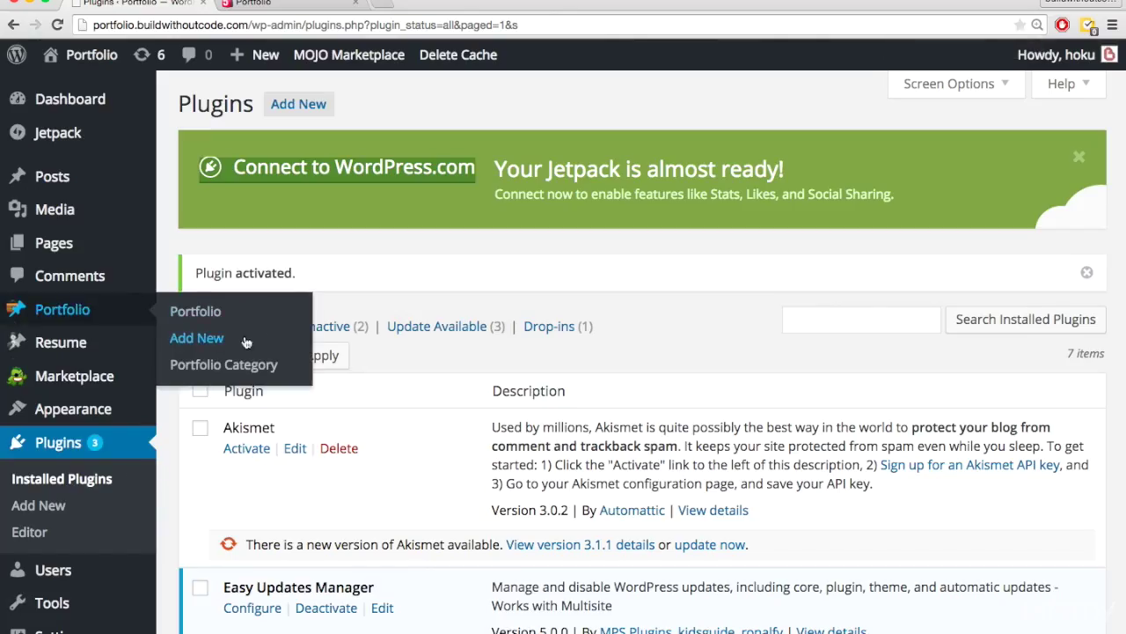
pyautogui.moveTo(100, 409)
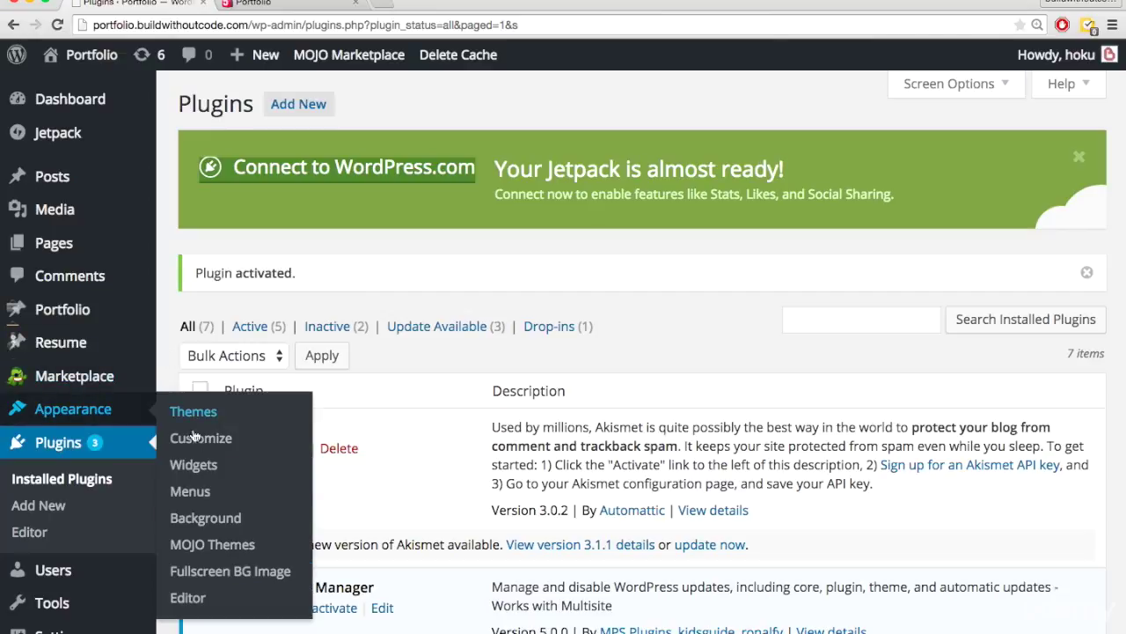
pyautogui.click(231, 576)
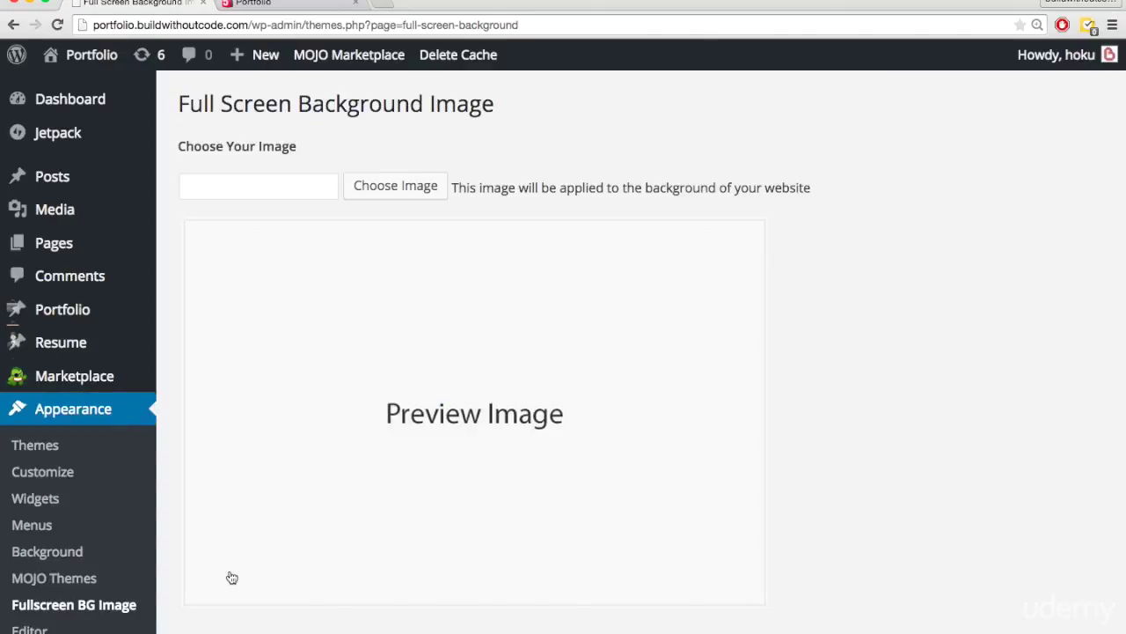
# Step: Upload 2000x1333.jpg from the portfolio class folder, use it as the full screen background image, and save the options
pyautogui.scroll(-1, 510, 156)
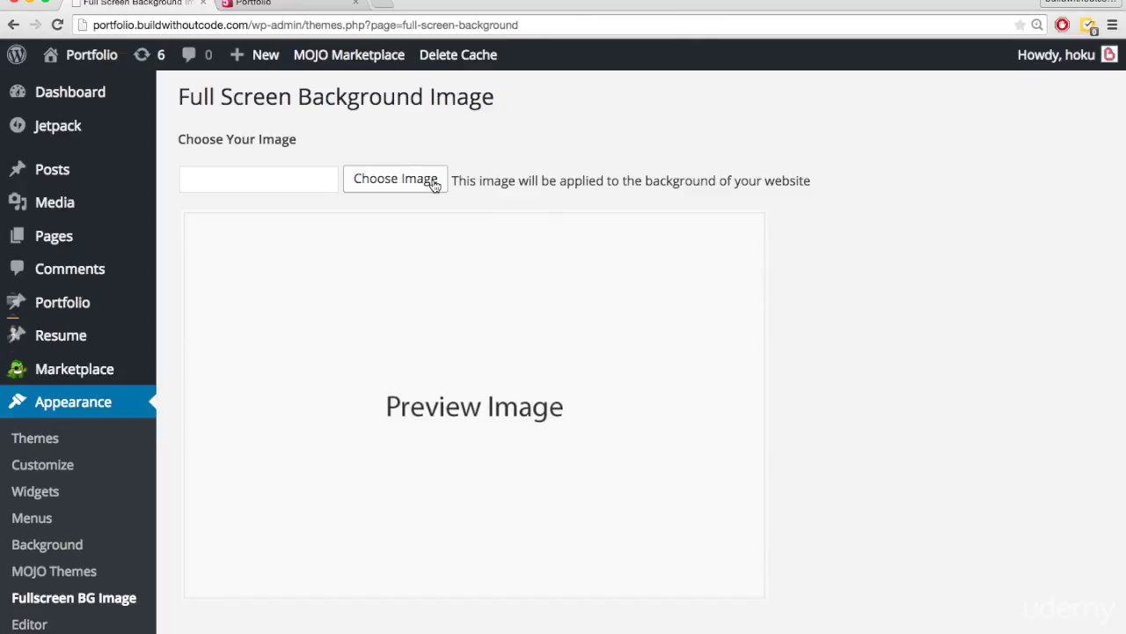
pyautogui.click(434, 185)
pyautogui.click(543, 373)
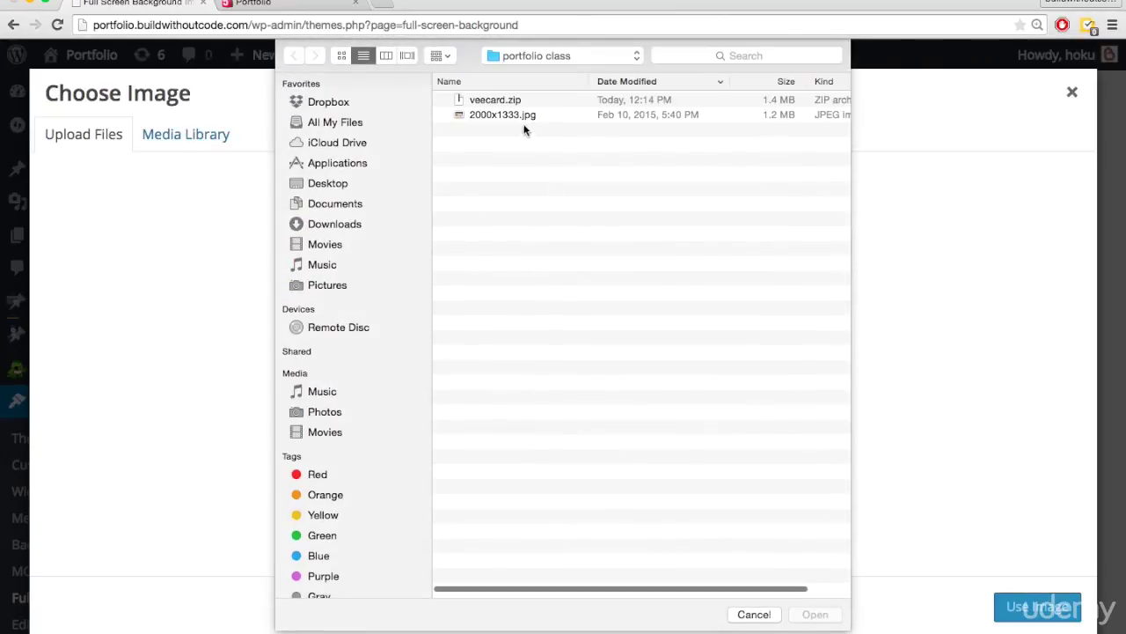
pyautogui.click(342, 56)
pyautogui.doubleClick(484, 105)
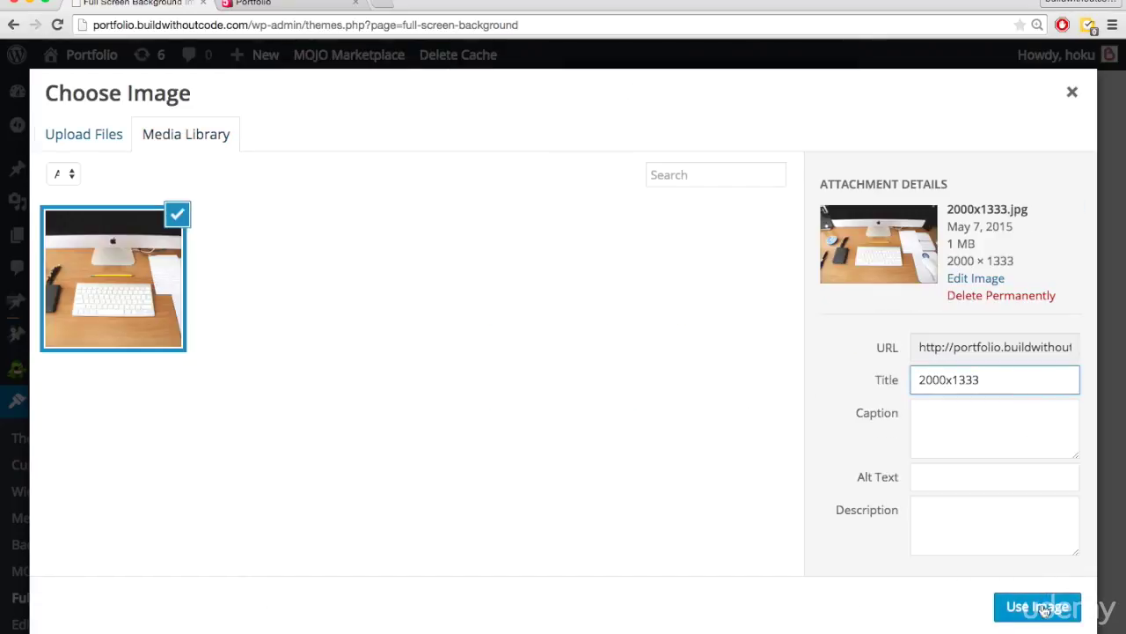
pyautogui.click(1038, 607)
pyautogui.scroll(-1, 769, 446)
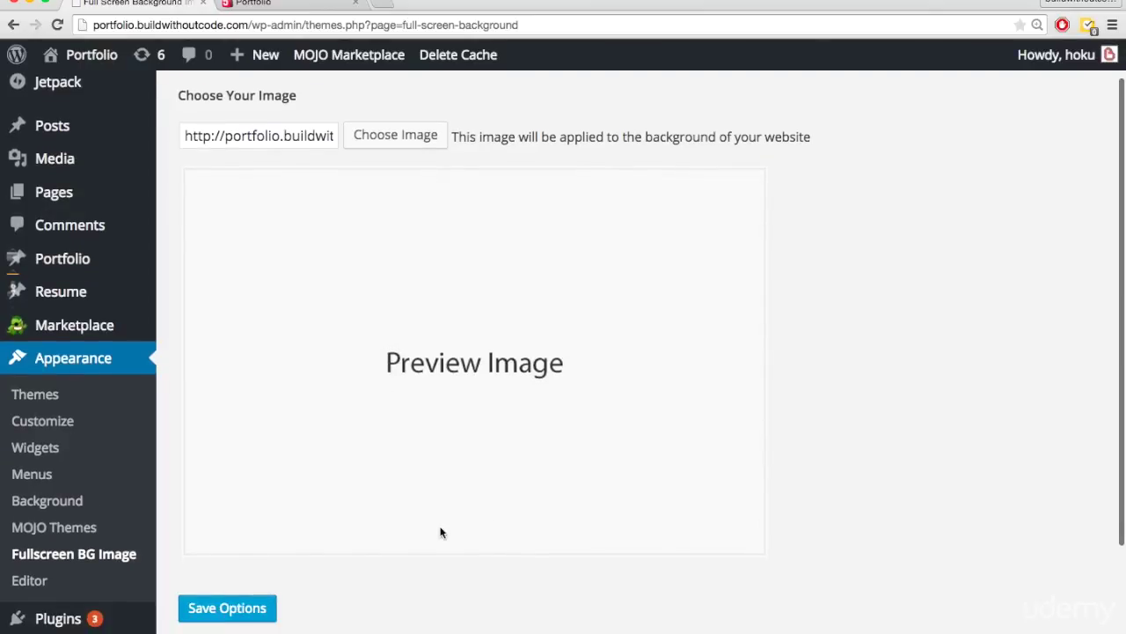
pyautogui.click(235, 613)
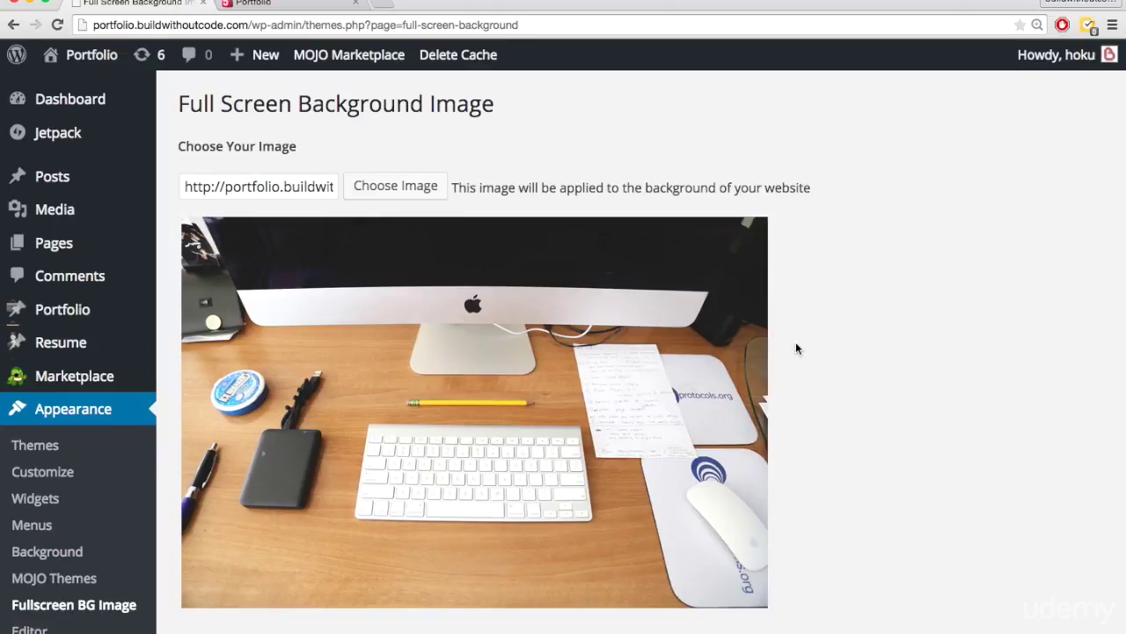
# Step: Switch to the live site tab and examine the not yet reloaded background at page zooms down to 50%
pyautogui.hotkey('ctrl', 'Tab')
pyautogui.press('super+minus')
pyautogui.press('super+minus')
pyautogui.press('super+minus')
pyautogui.press('super+minus')
pyautogui.press('super+minus')
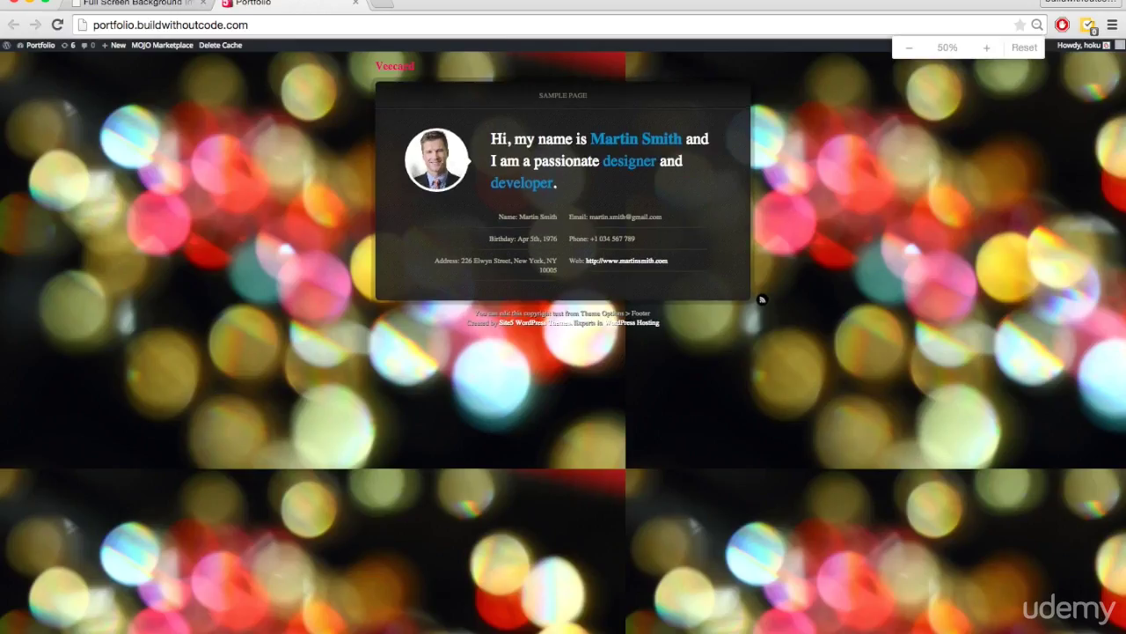
pyautogui.press('super+plus')
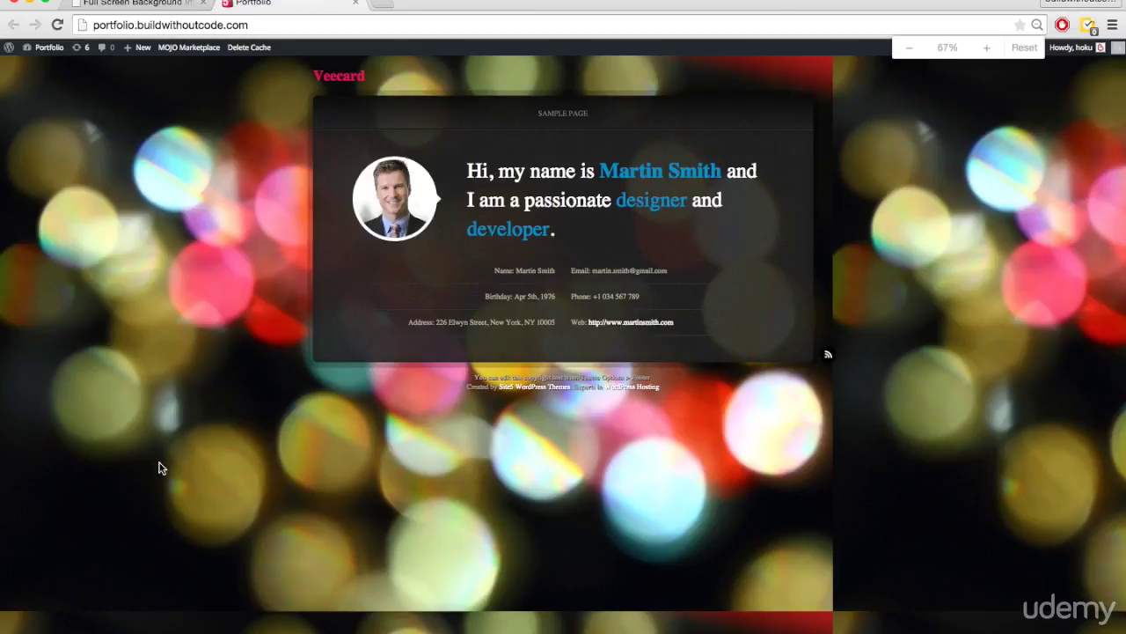
pyautogui.press('super+plus')
pyautogui.press('super+plus')
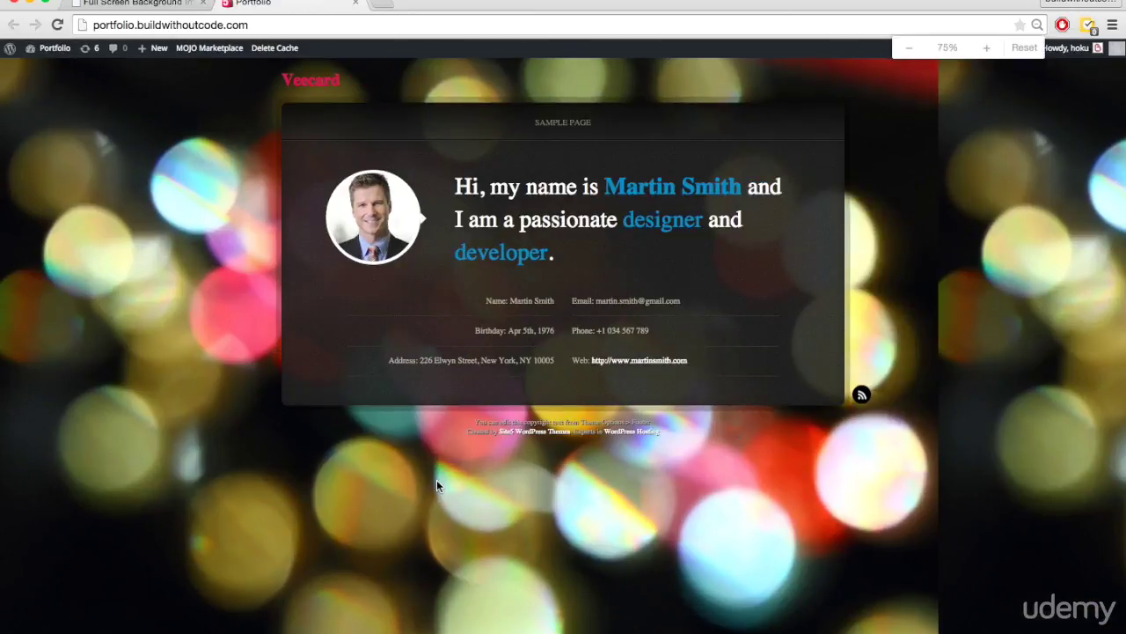
pyautogui.press('super+minus')
pyautogui.press('super+minus')
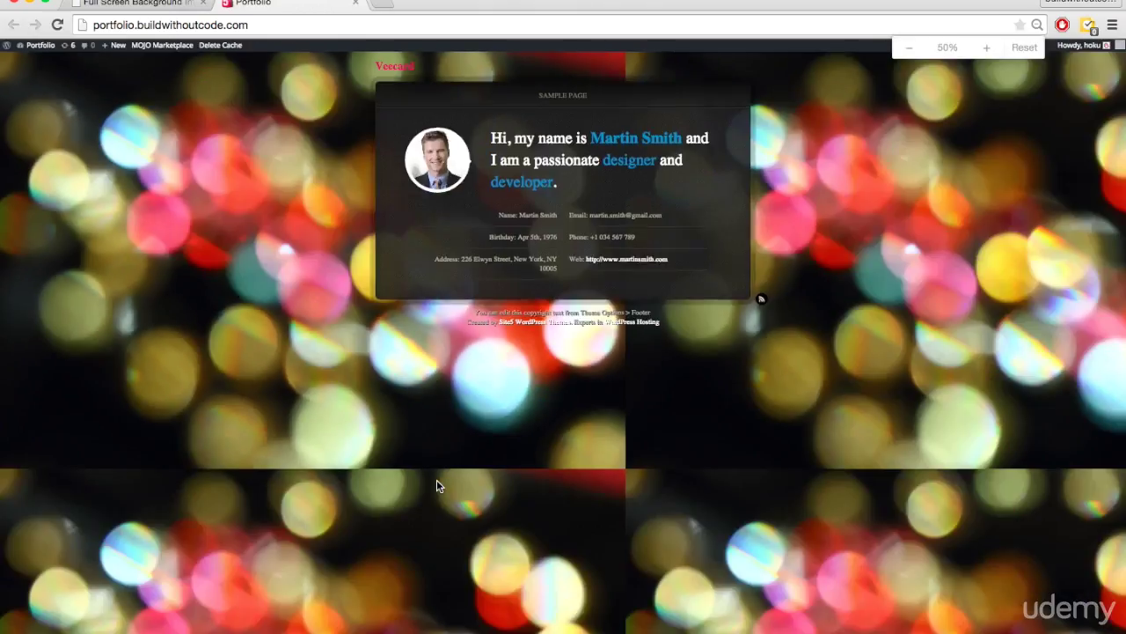
pyautogui.press('super+plus')
pyautogui.press('super+plus')
# Step: Reload the live site and examine how the new full screen background scales at page zooms from 50% up past 100%
pyautogui.press('super+r')
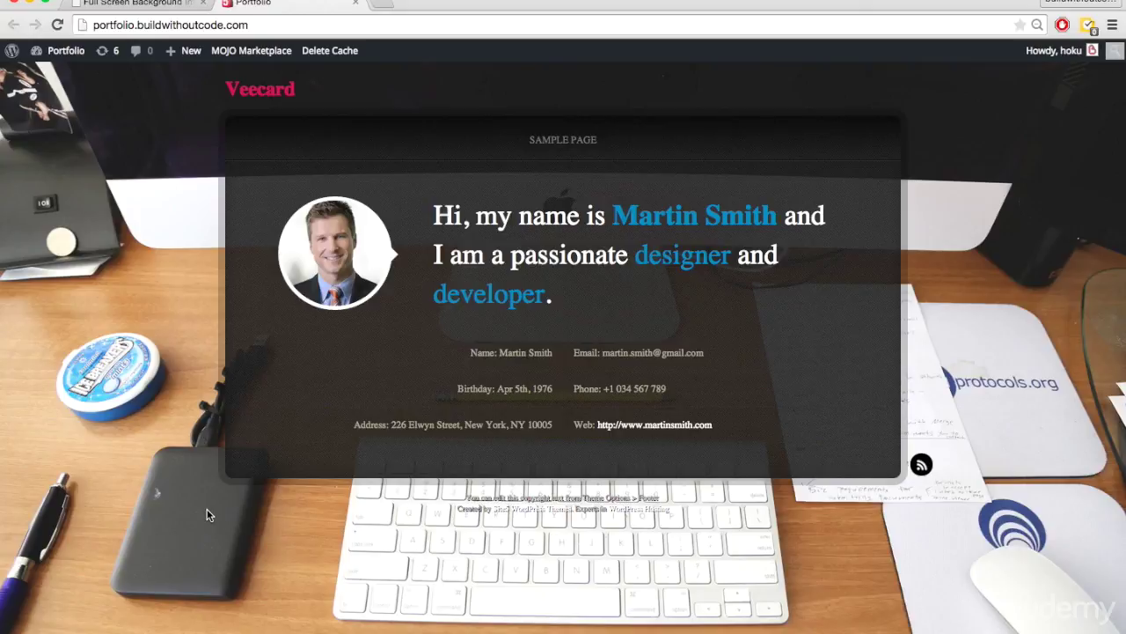
pyautogui.press('super+minus')
pyautogui.press('super+minus')
pyautogui.press('super+minus')
pyautogui.press('super+minus')
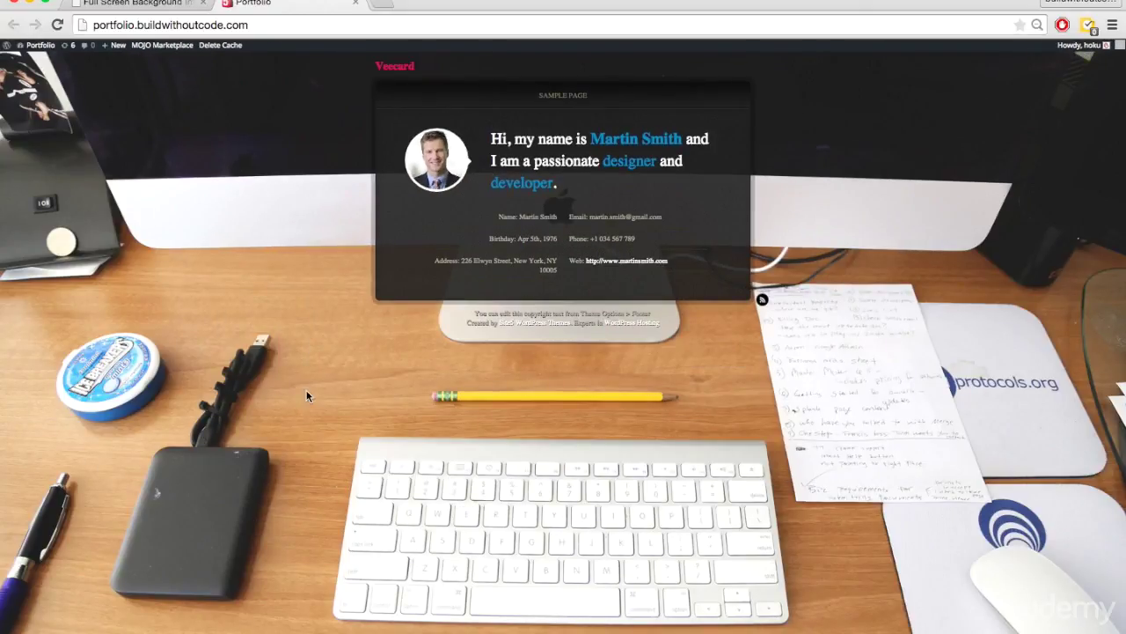
pyautogui.press('super+plus')
pyautogui.press('super+plus')
pyautogui.press('super+plus')
pyautogui.press('super+plus')
pyautogui.press('super+plus')
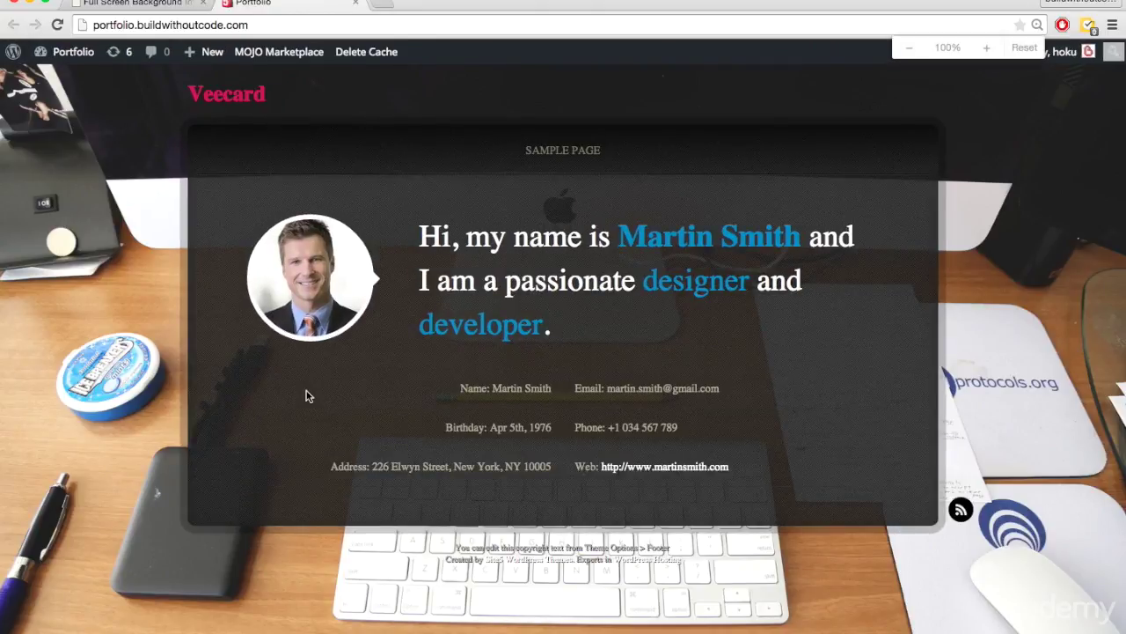
pyautogui.press('super+minus')
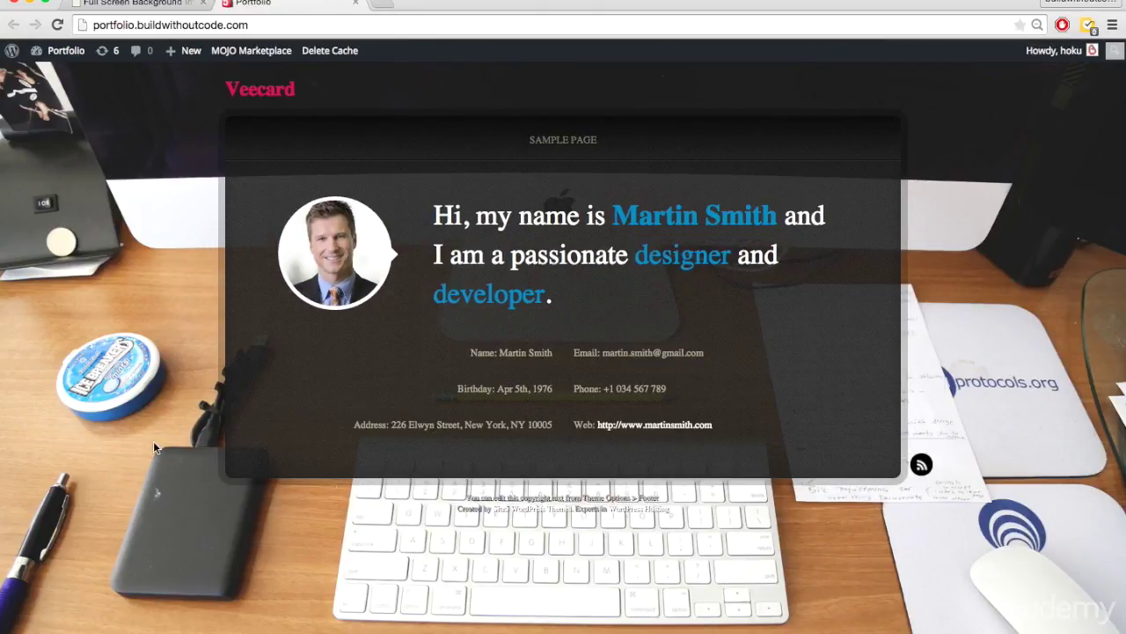
pyautogui.press('super+minus')
pyautogui.press('super+plus')
pyautogui.press('super+plus')
pyautogui.press('super+plus')
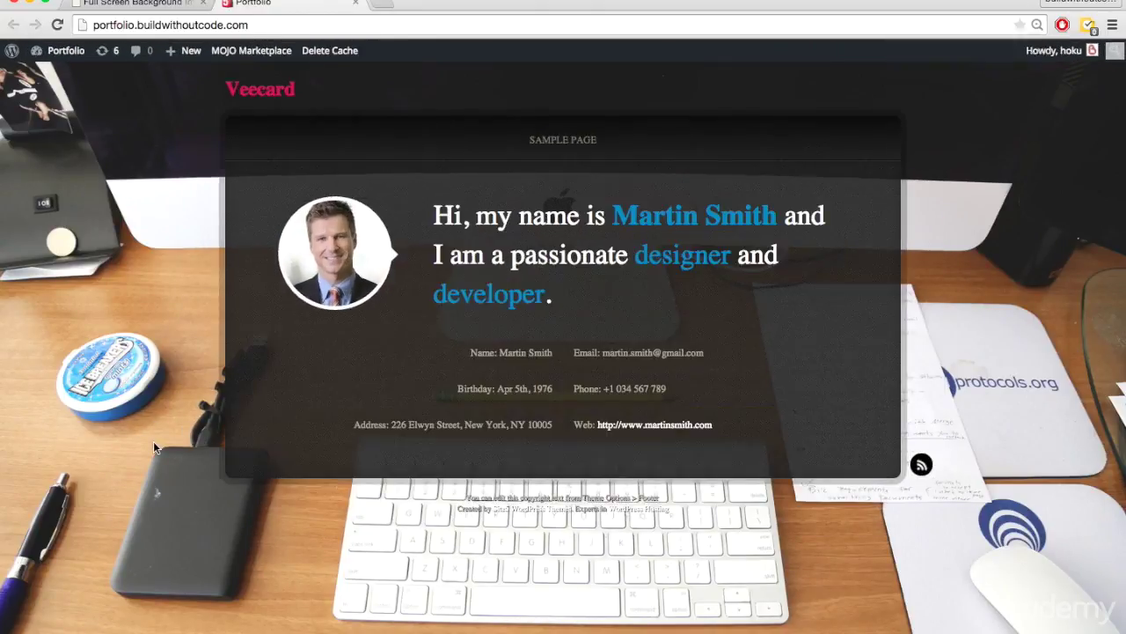
pyautogui.press('super+plus')
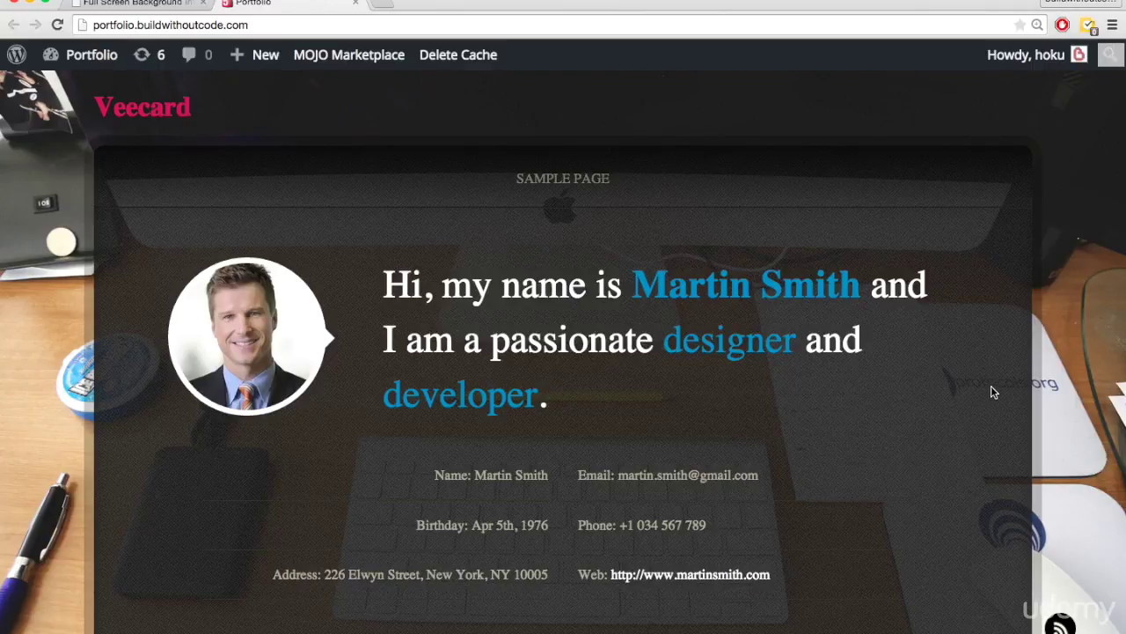
pyautogui.press('super+minus')
pyautogui.press('super+minus')
pyautogui.press('super+minus')
pyautogui.press('super+minus')
pyautogui.press('super+minus')
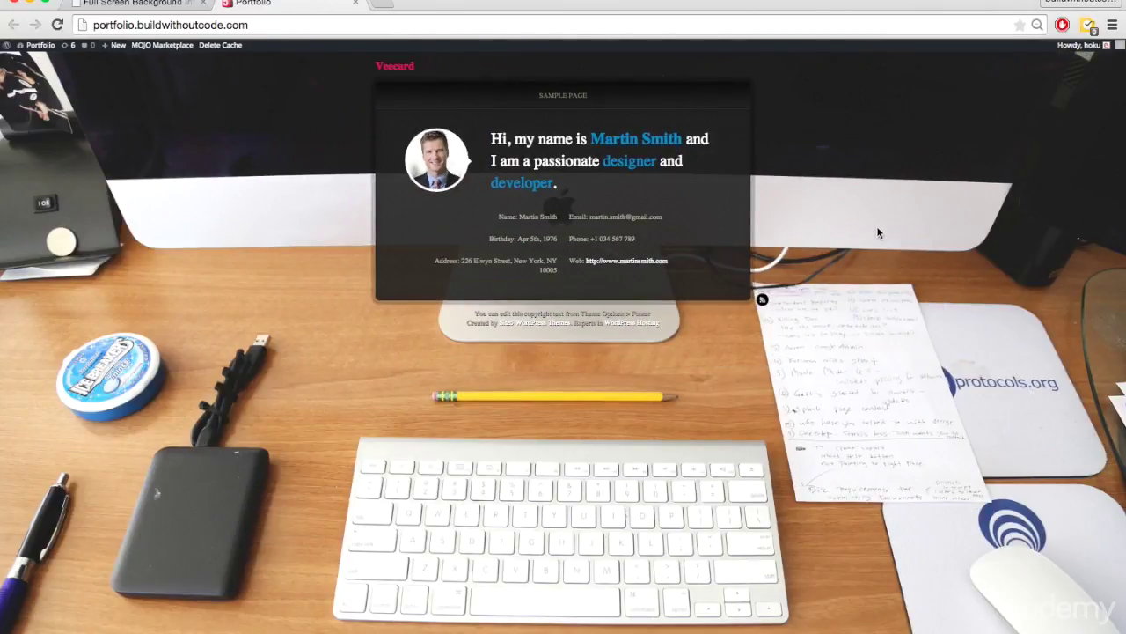
# Step: Examine how the live site's full screen background adapts at page zooms up to 175%, finishing at 125%
pyautogui.press('super+plus')
pyautogui.press('super+plus')
pyautogui.press('super+plus')
pyautogui.press('super+plus')
pyautogui.press('super+plus')
pyautogui.press('super+plus')
pyautogui.press('super+plus')
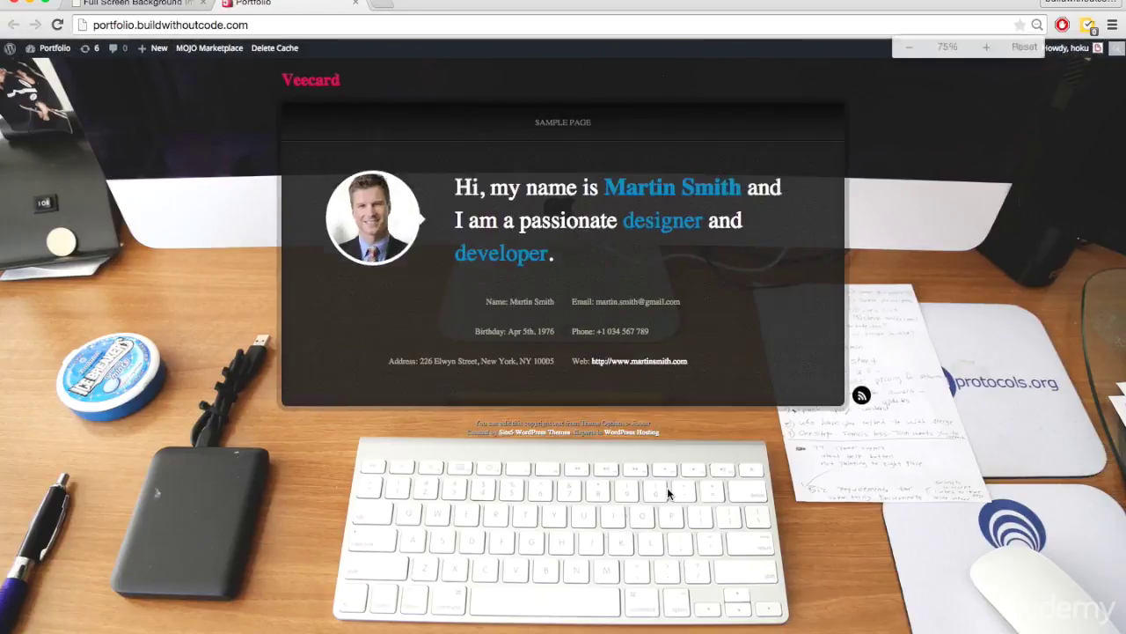
pyautogui.press('super+plus')
pyautogui.press('super+minus')
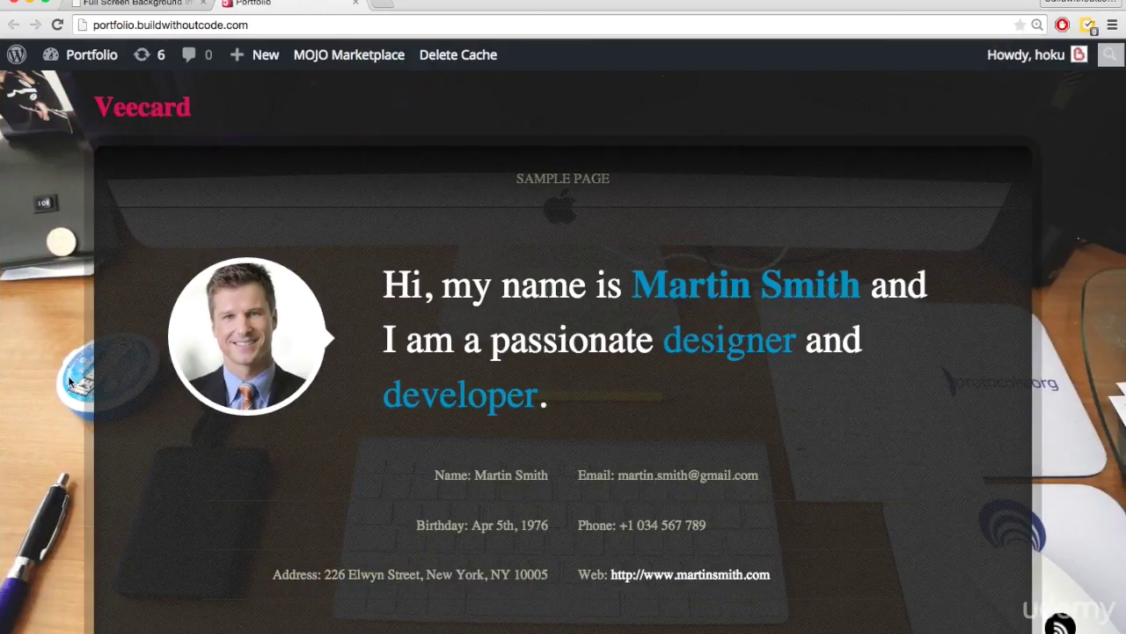
pyautogui.press('super+plus')
pyautogui.press('super+plus')
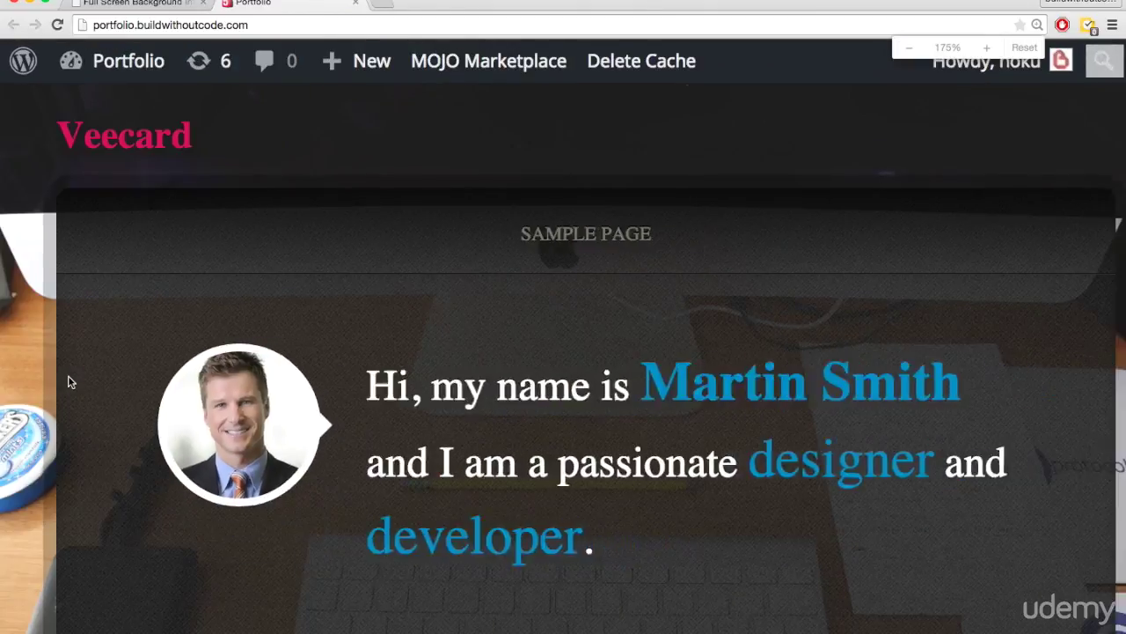
pyautogui.press('super+minus')
pyautogui.press('super+minus')
pyautogui.press('super+minus')
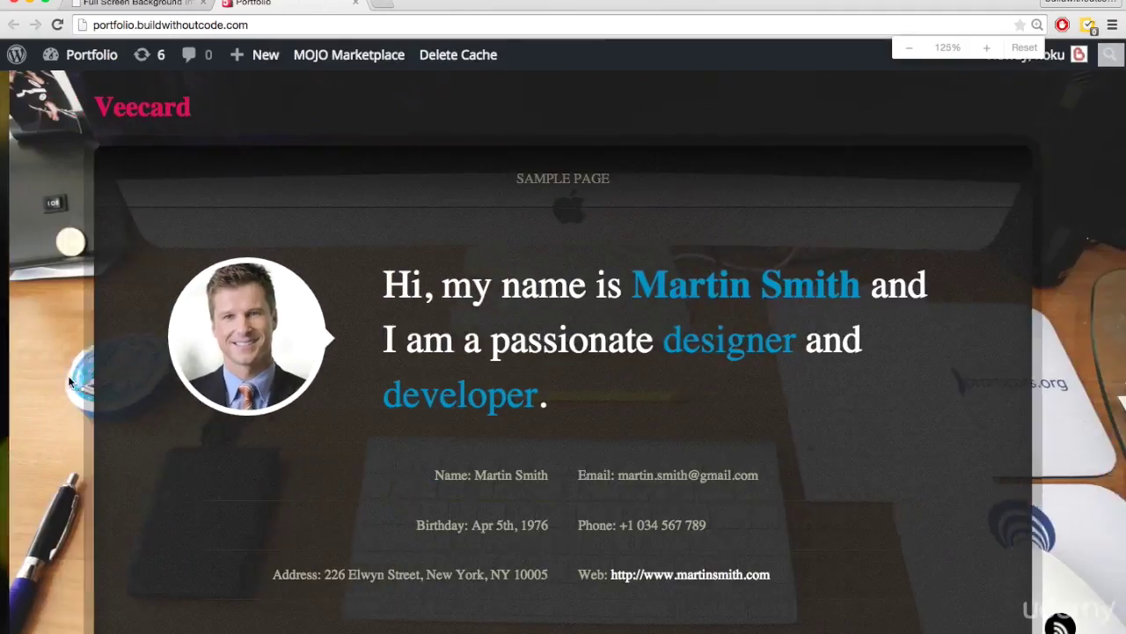
pyautogui.press('super+plus')
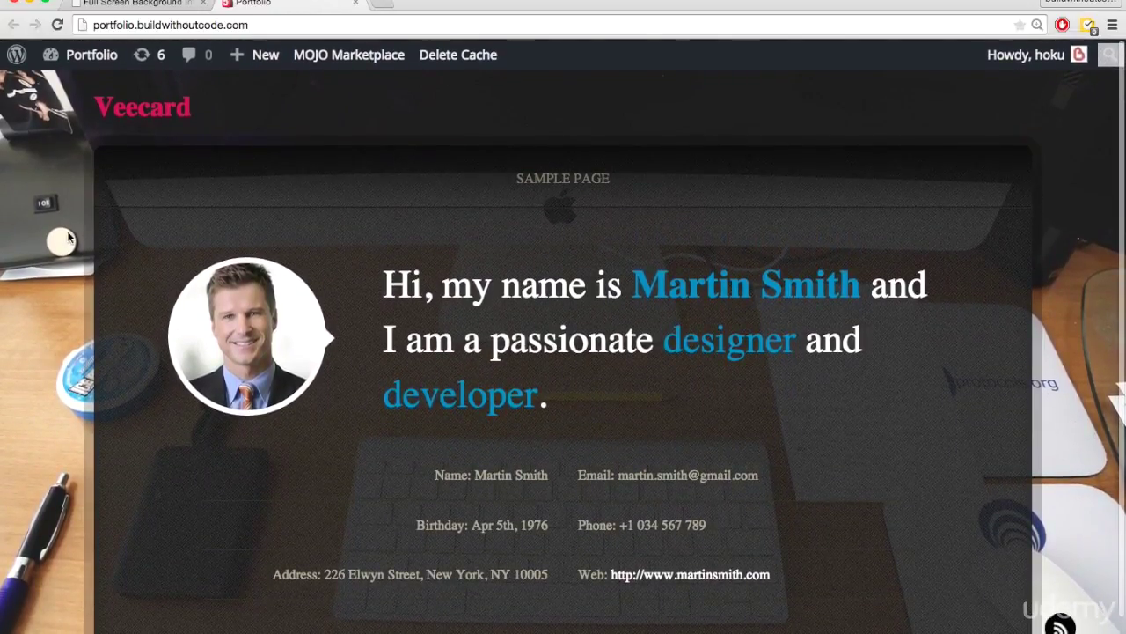
# Step: Review the chosen image on the Full Screen Background Image settings page and compare it with the live site
pyautogui.click(179, 8)
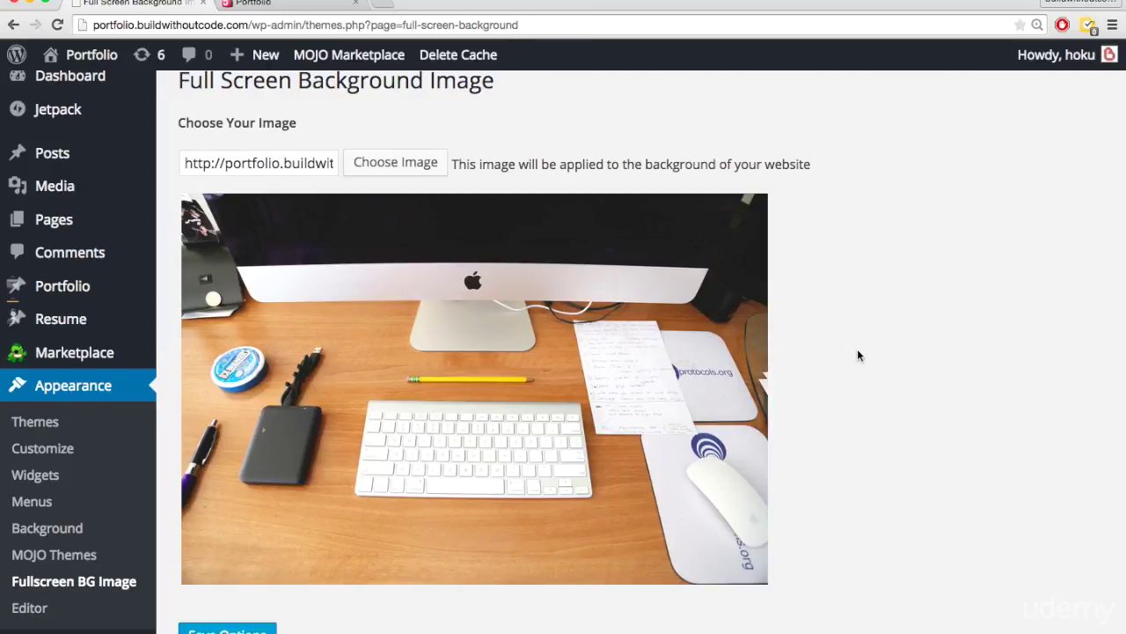
pyautogui.scroll(-1, 858, 354)
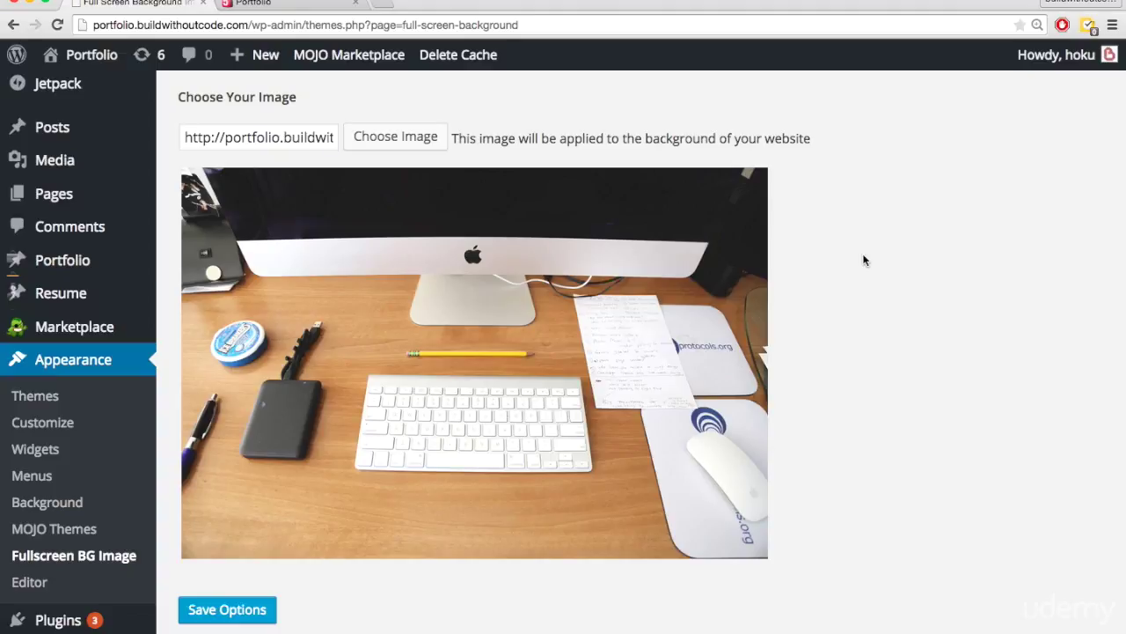
pyautogui.hotkey('ctrl', 'Tab')
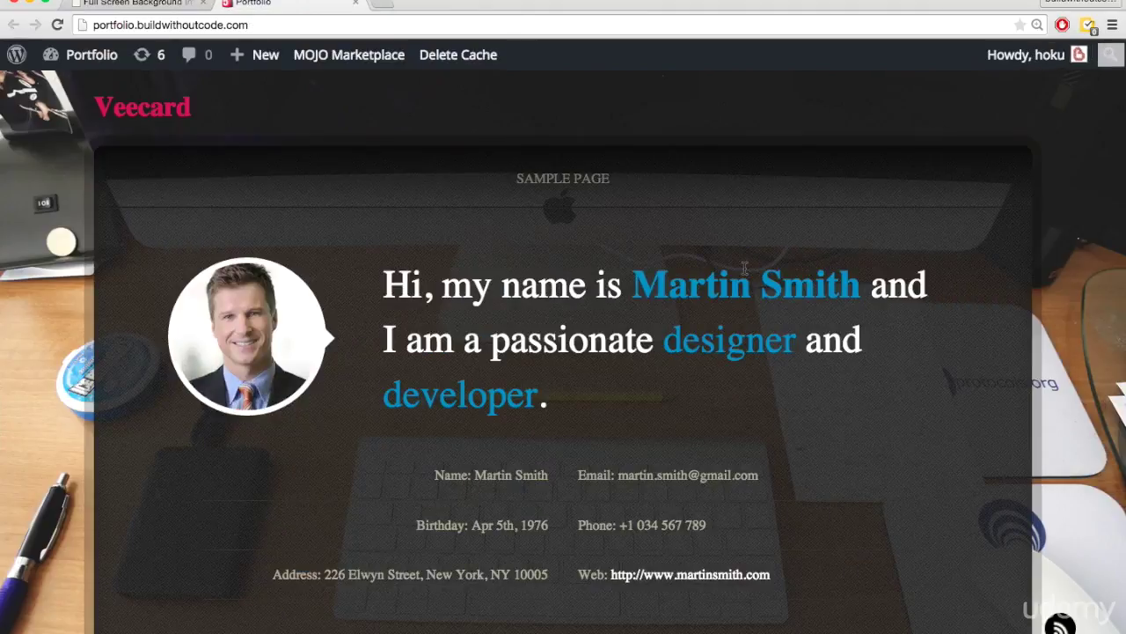
pyautogui.press('super+minus')
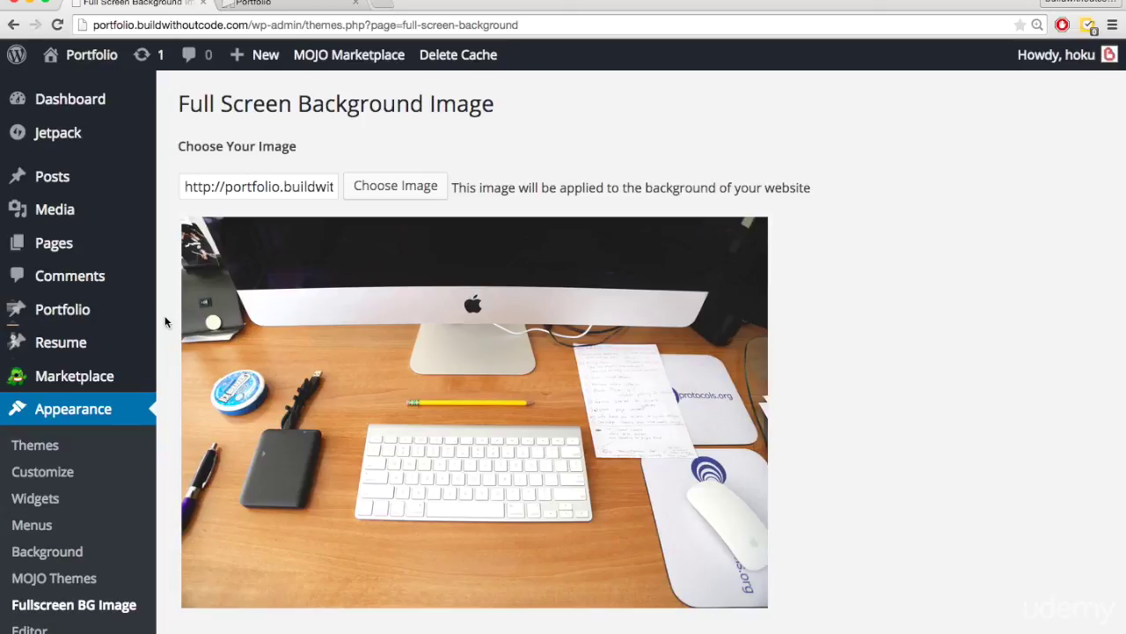
# Step: Open the theme Customizer from the WordPress admin and expand its Background Image settings
pyautogui.scroll(-1, 167, 398)
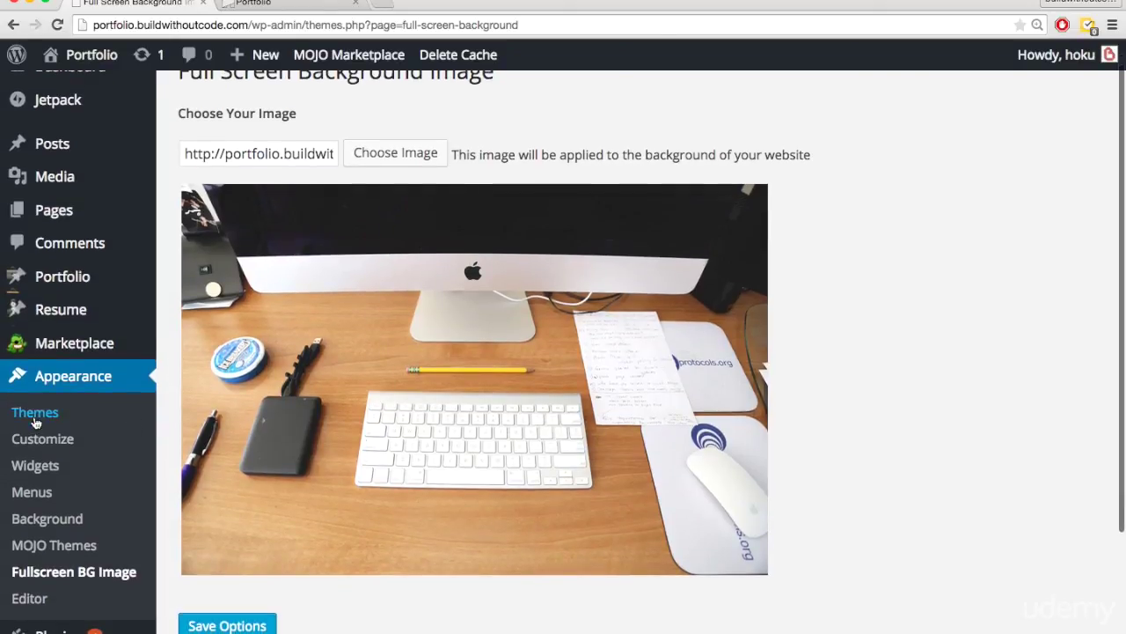
pyautogui.click(36, 446)
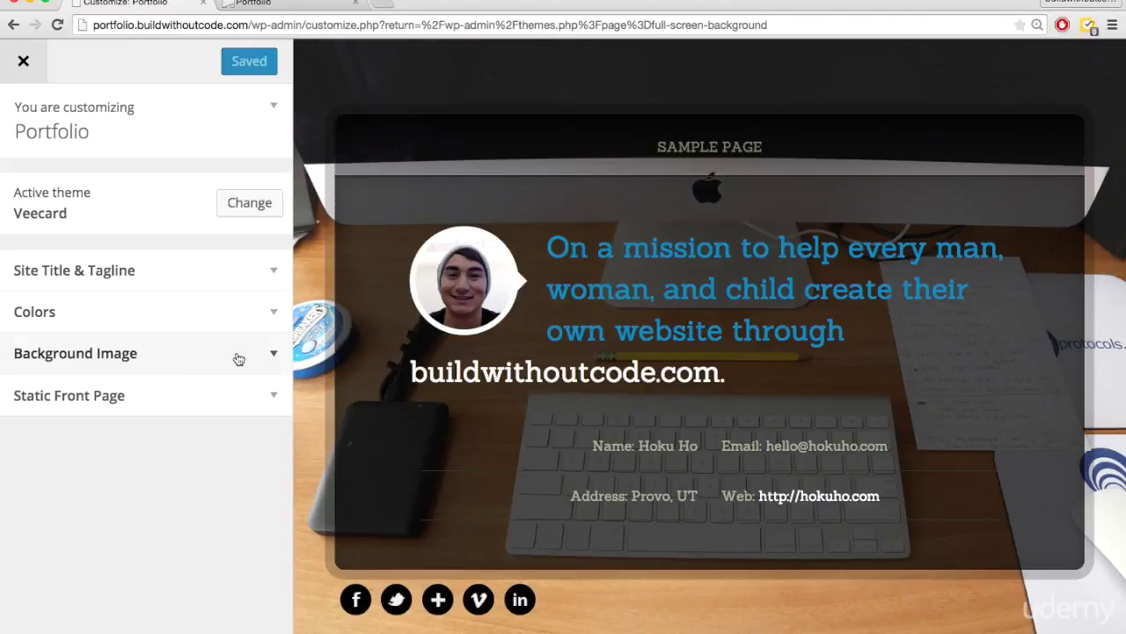
pyautogui.click(241, 356)
pyautogui.scroll(-1, 239, 390)
pyautogui.scroll(-2, 239, 390)
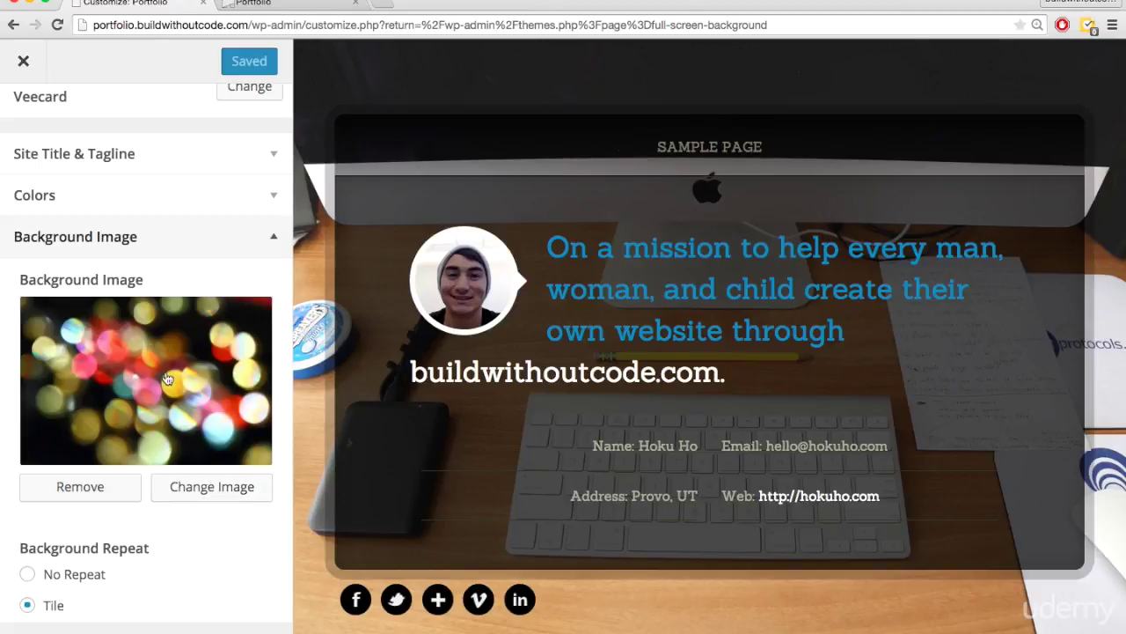
pyautogui.scroll(1, 167, 379)
pyautogui.scroll(1, 167, 379)
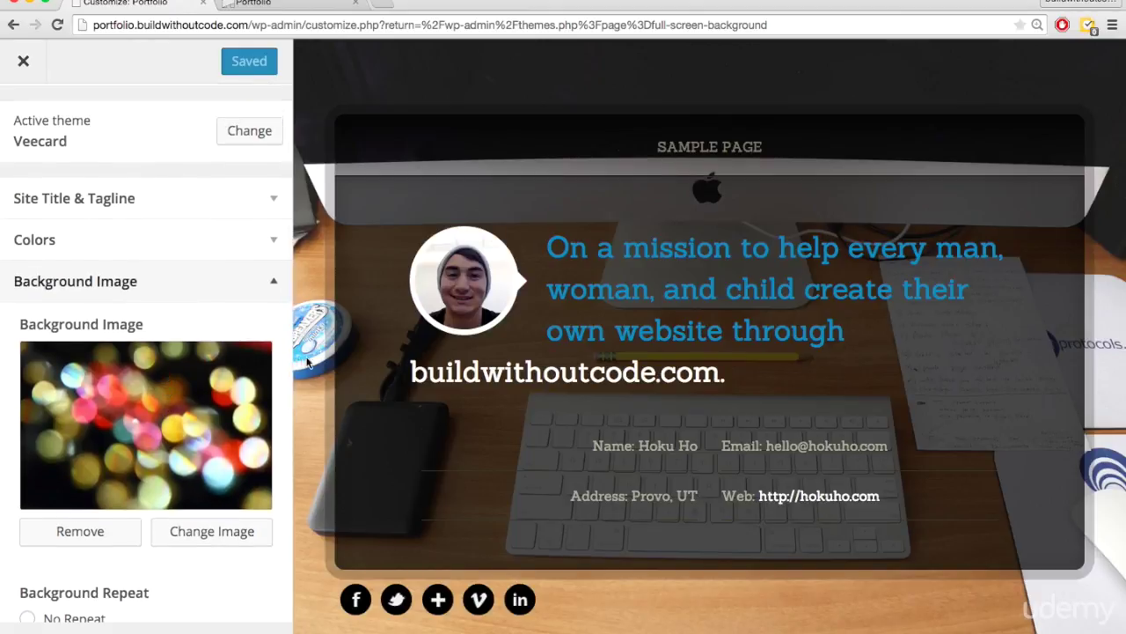
# Step: Replace the Customizer's background image with the desk photo from the Media Library, then save and publish
pyautogui.scroll(-1, 200, 411)
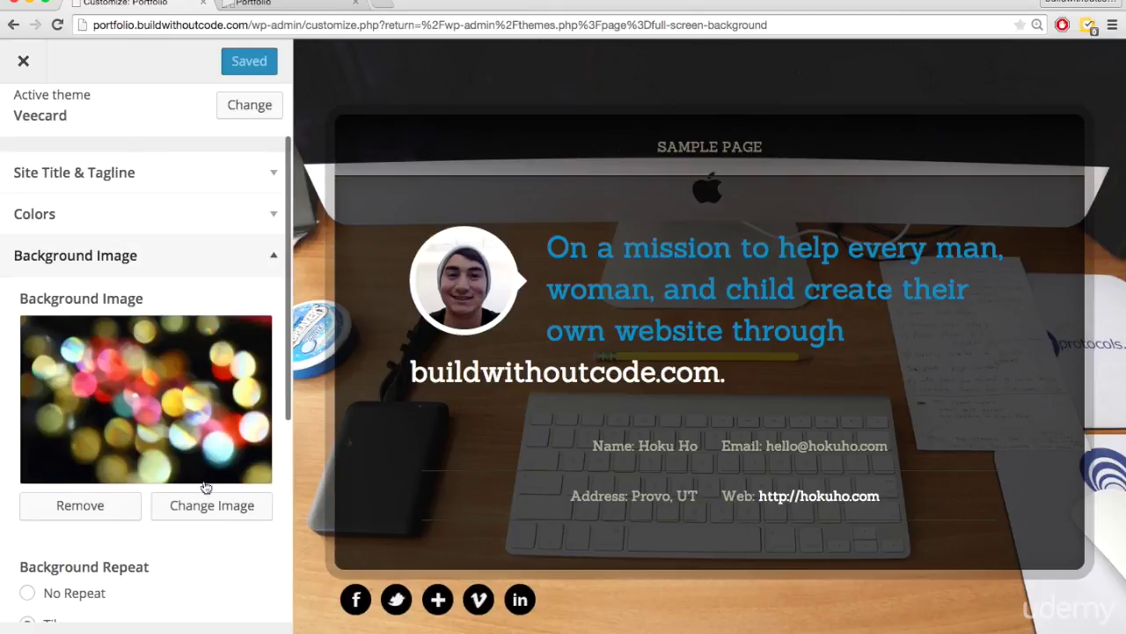
pyautogui.click(194, 504)
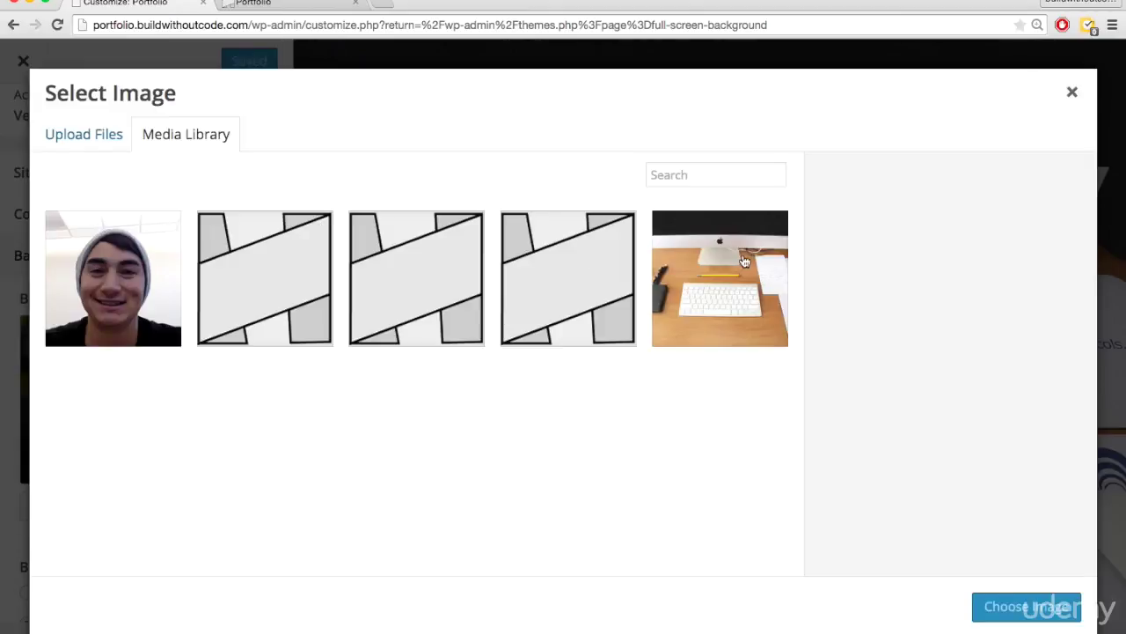
pyautogui.click(740, 259)
pyautogui.click(1023, 607)
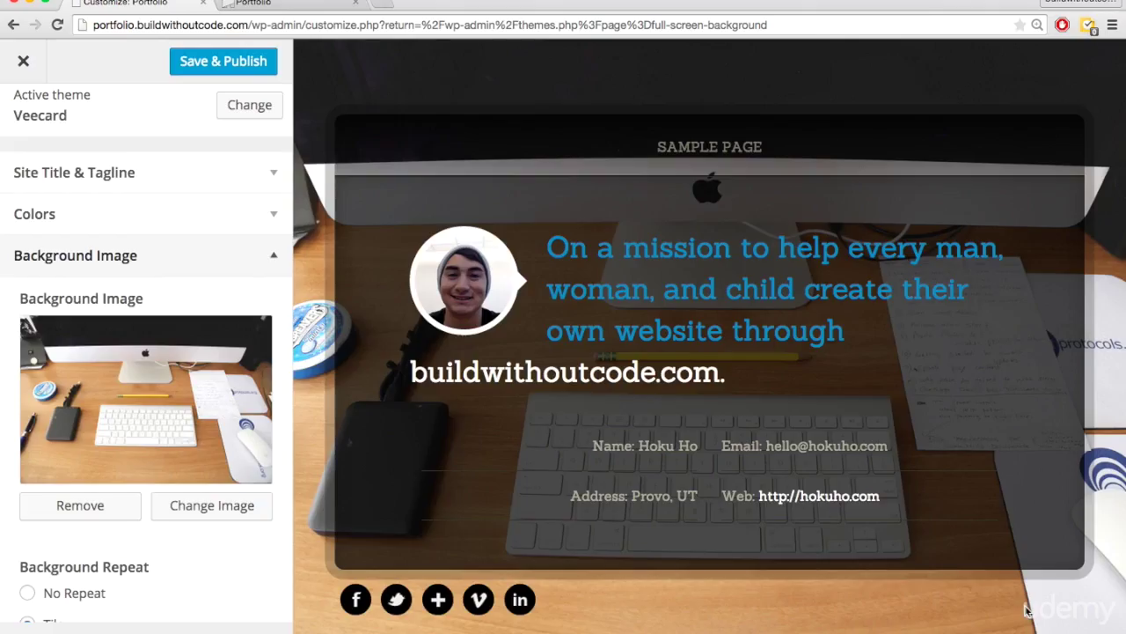
pyautogui.scroll(1, 220, 299)
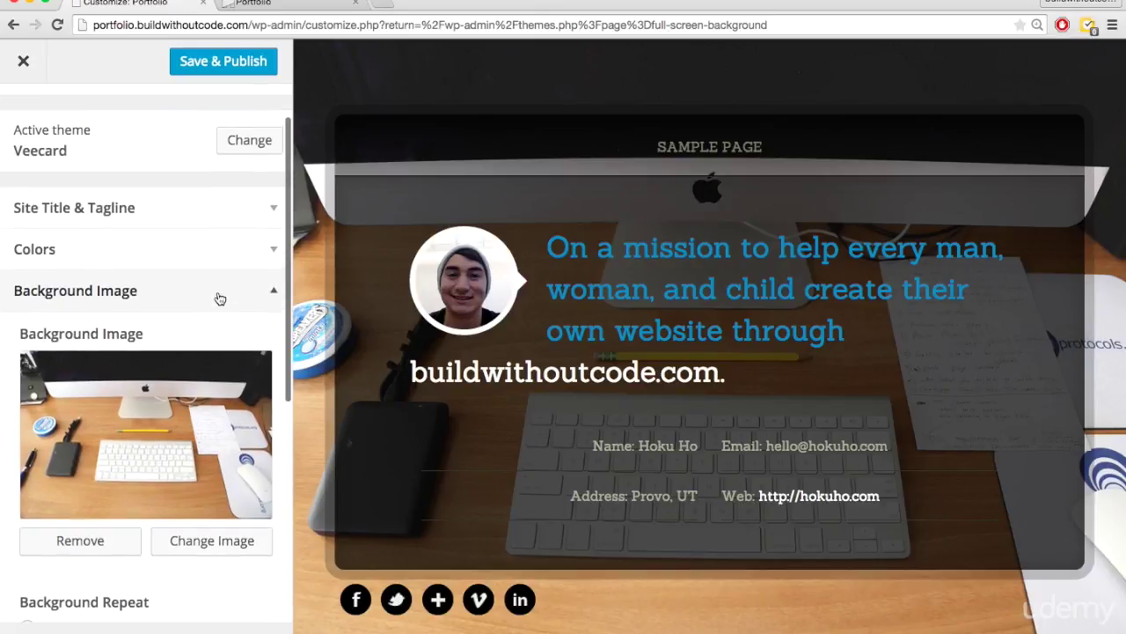
pyautogui.click(225, 65)
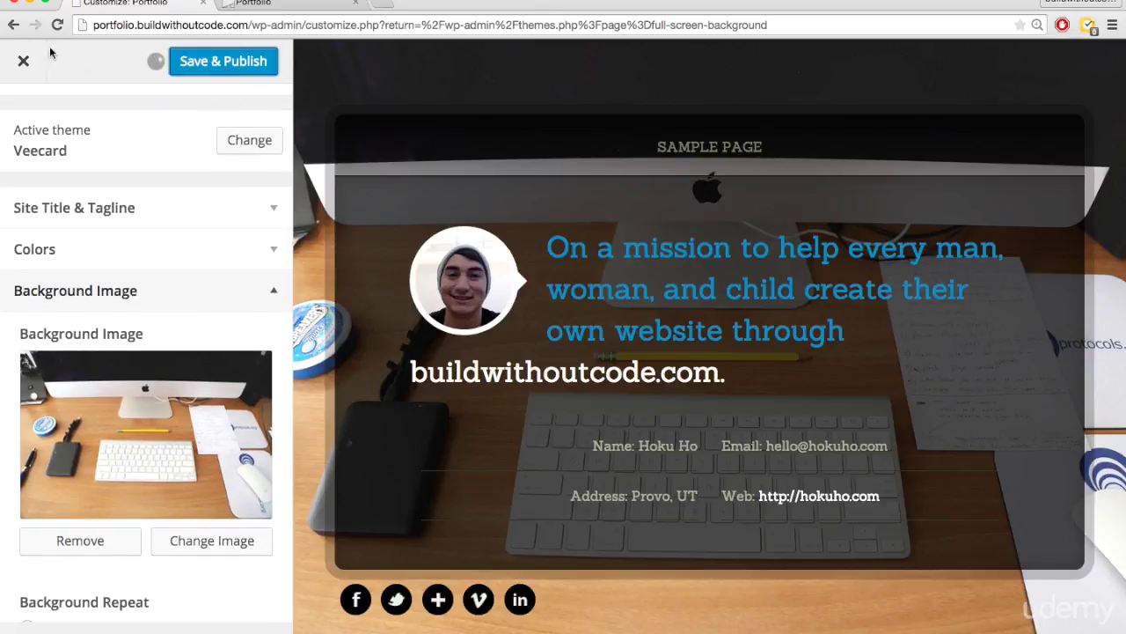